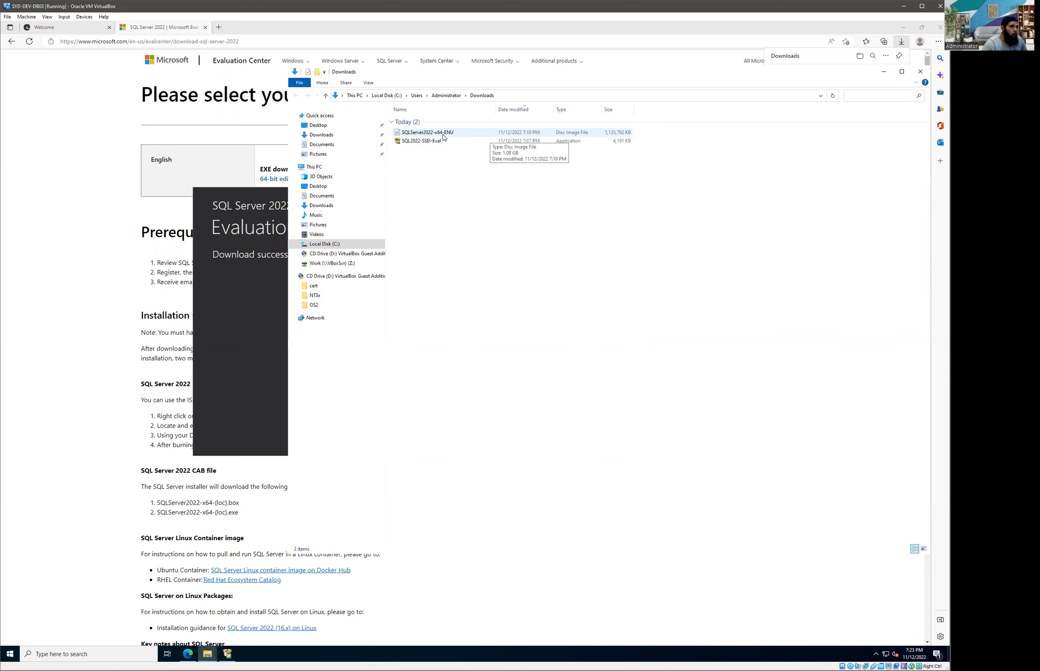
# Step: Mount the SQLServer2022-x64-ENU disc image from Downloads and run its setup application as administrator
pyautogui.click(444, 137)
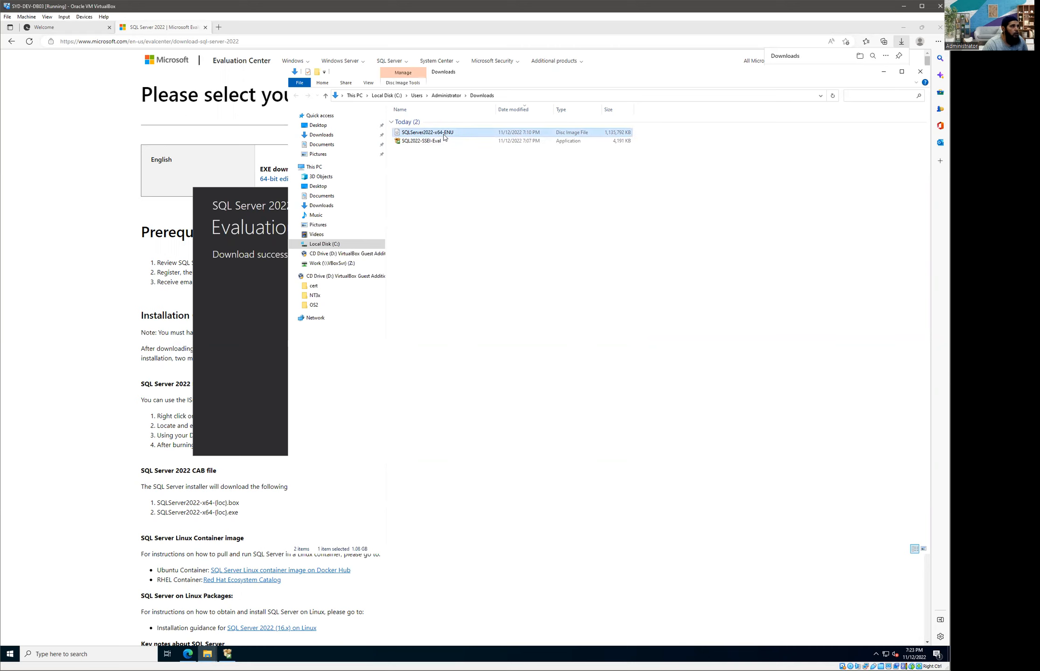
pyautogui.doubleClick(444, 134)
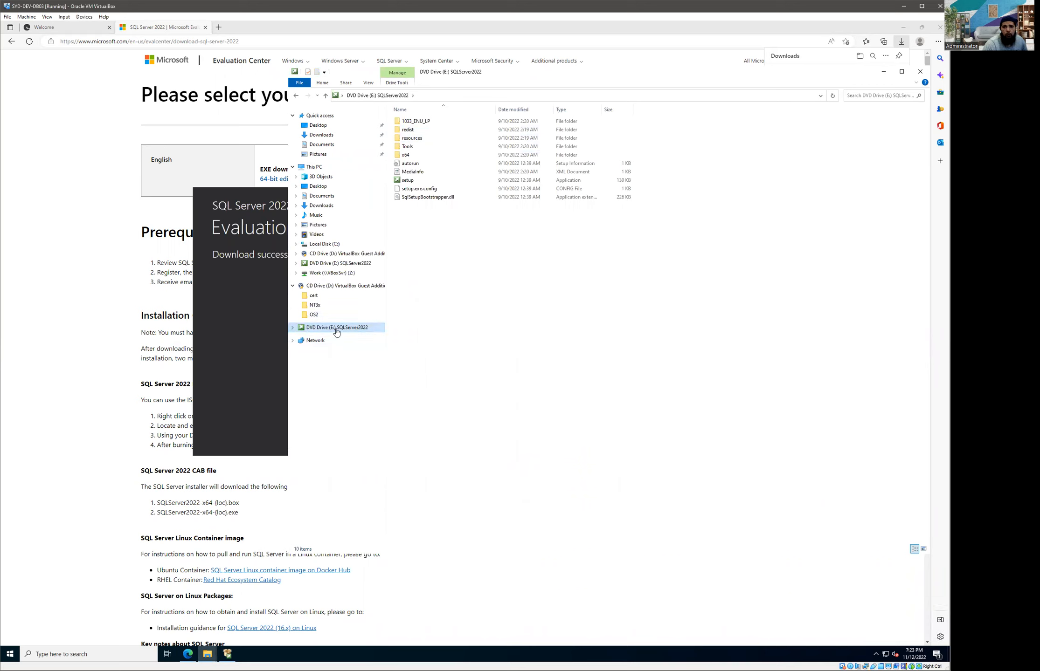
pyautogui.rightClick(411, 182)
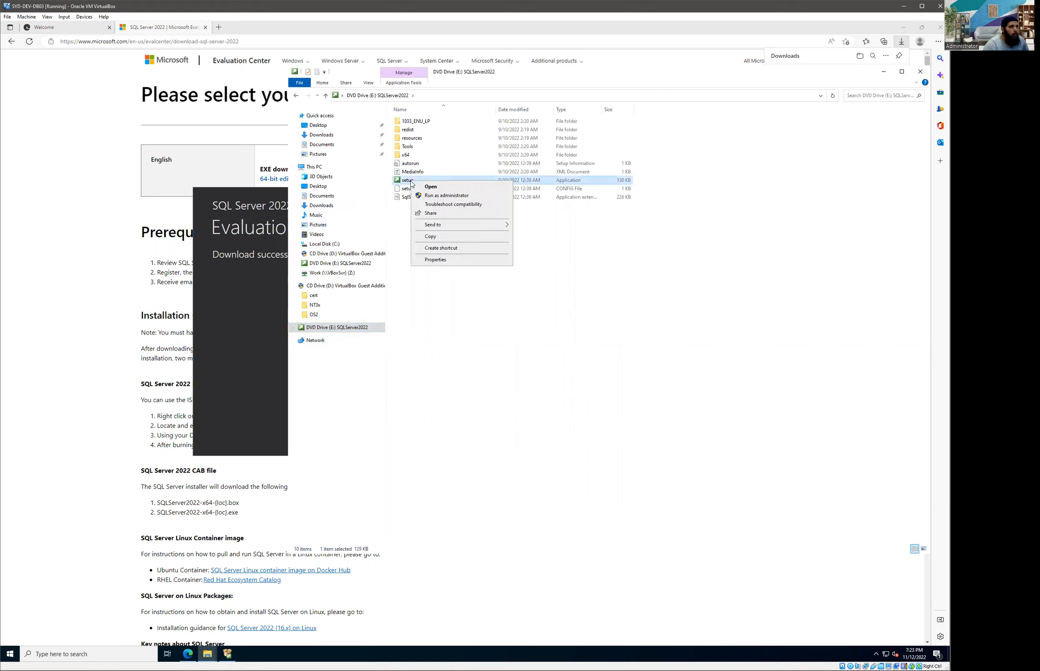
pyautogui.click(436, 197)
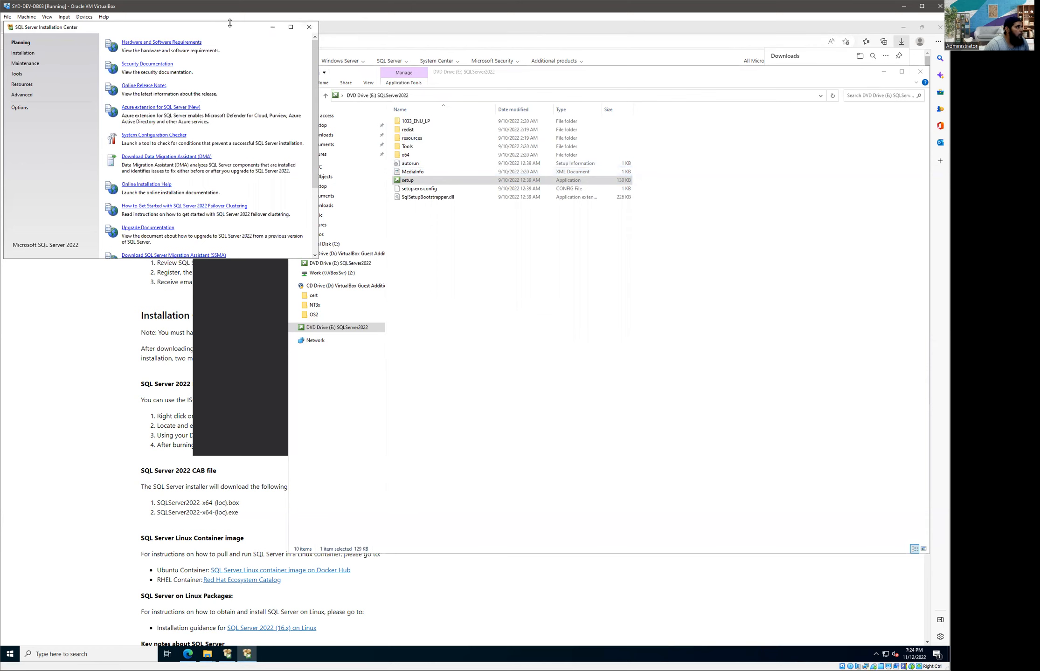
# Step: Enlarge the Installation Center, start a new SQL Server standalone installation, and minimize the browser and the unused File Explorer window
pyautogui.moveTo(231, 28); pyautogui.dragTo(518, 107)
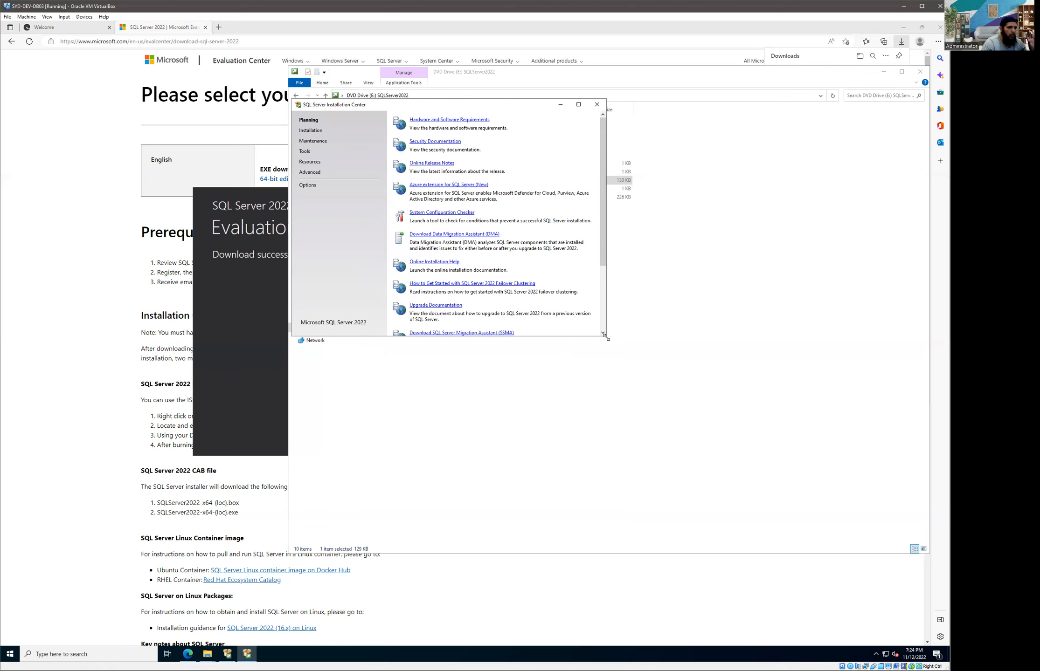
pyautogui.moveTo(607, 338); pyautogui.dragTo(679, 416)
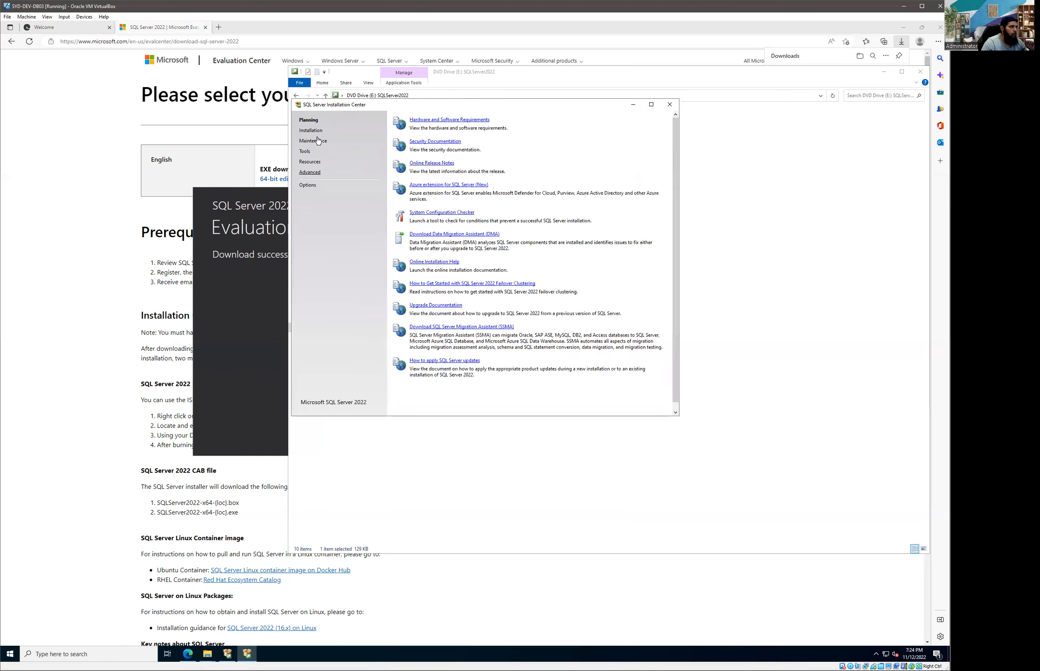
pyautogui.click(318, 130)
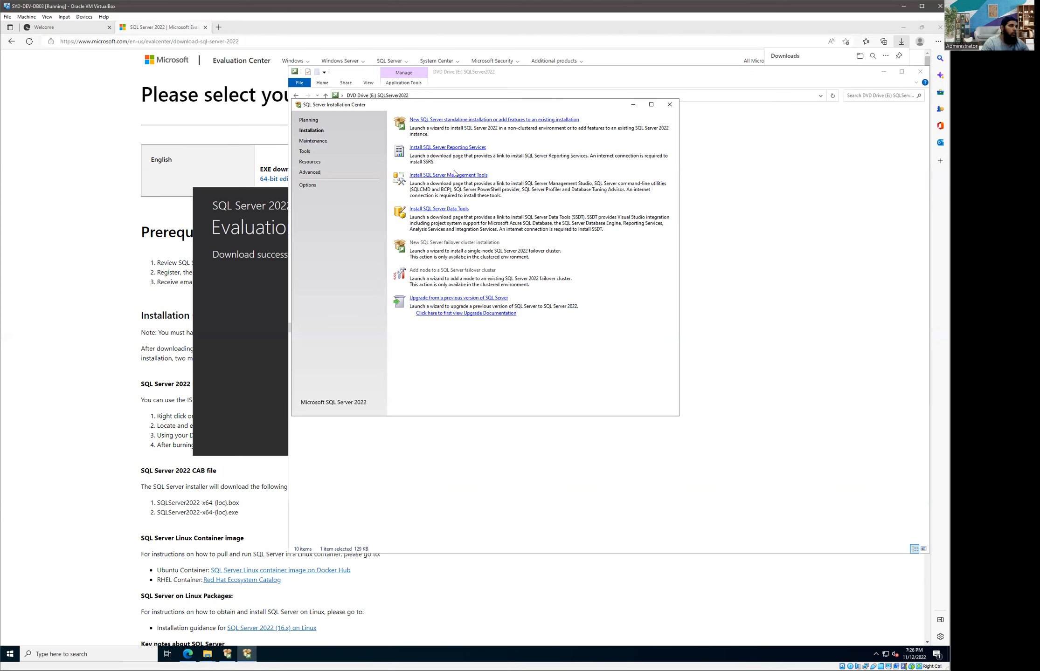
pyautogui.click(527, 120)
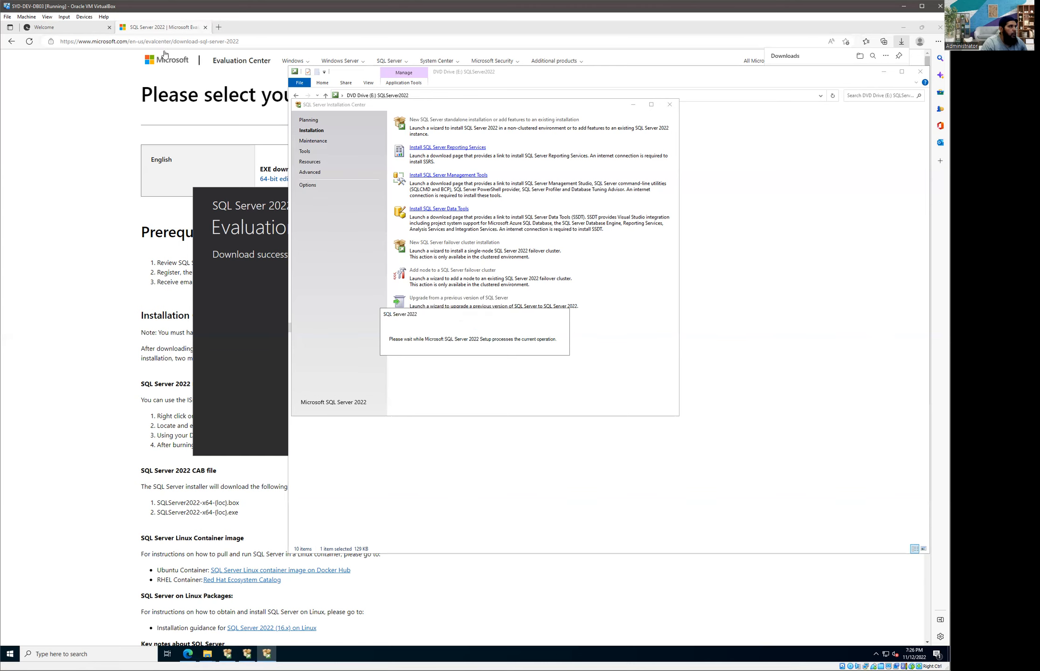
pyautogui.click(903, 27)
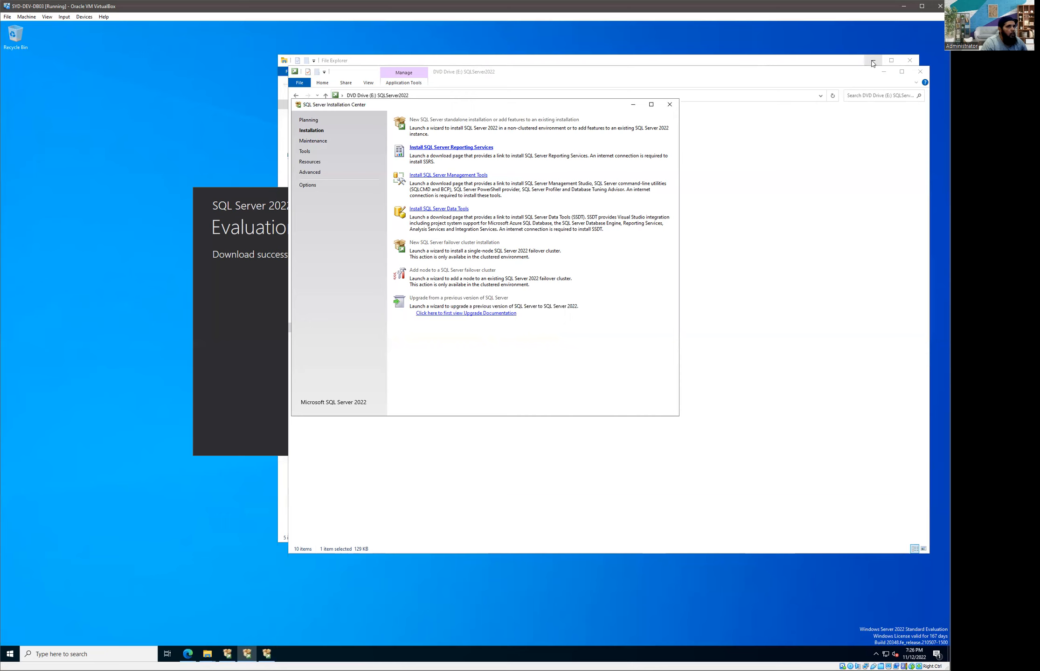
pyautogui.click(873, 61)
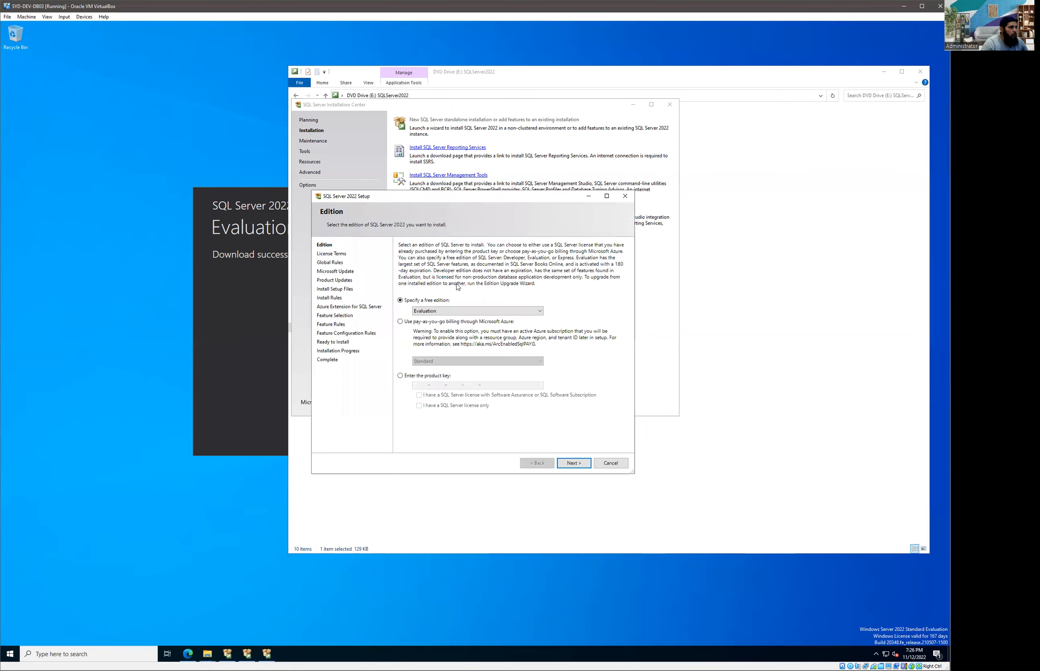
# Step: Choose Evaluation as the free edition to install and continue to the license terms
pyautogui.click(451, 312)
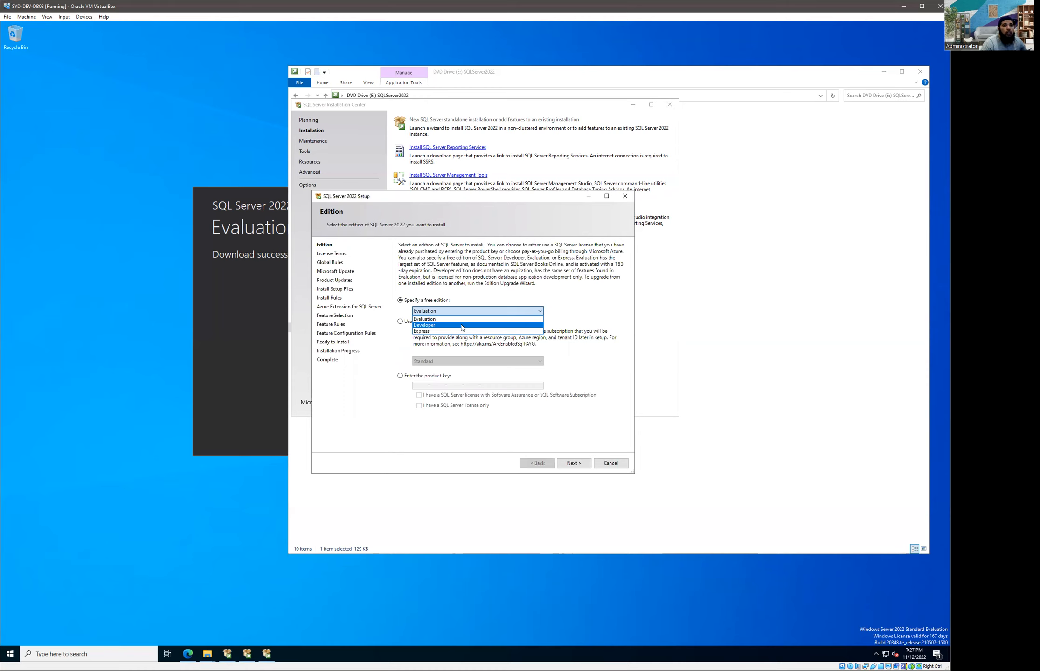
pyautogui.click(461, 327)
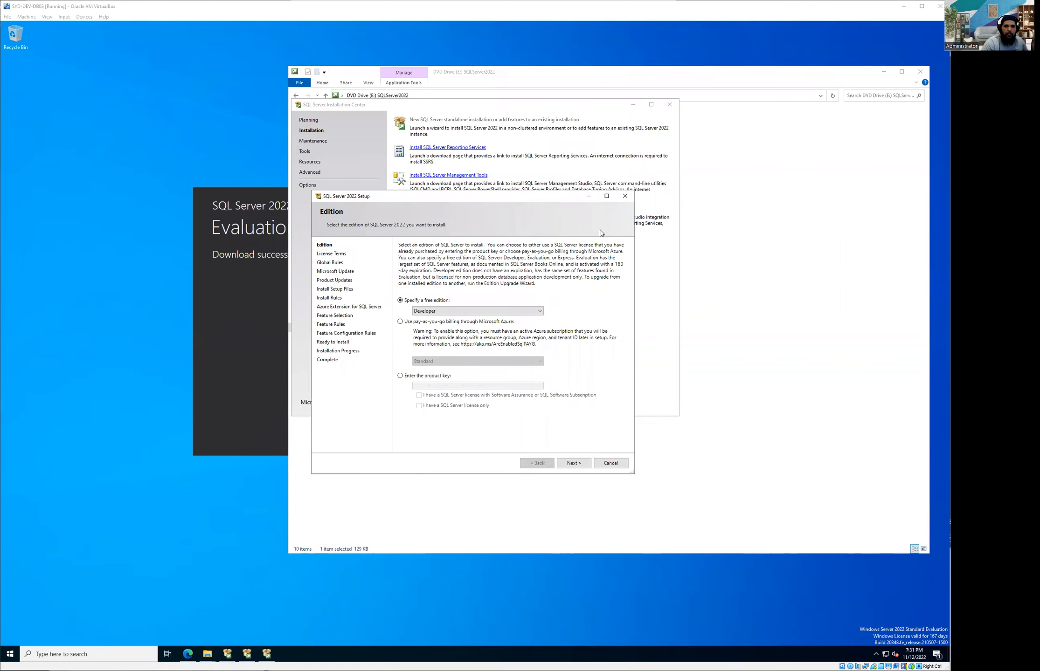
pyautogui.click(474, 312)
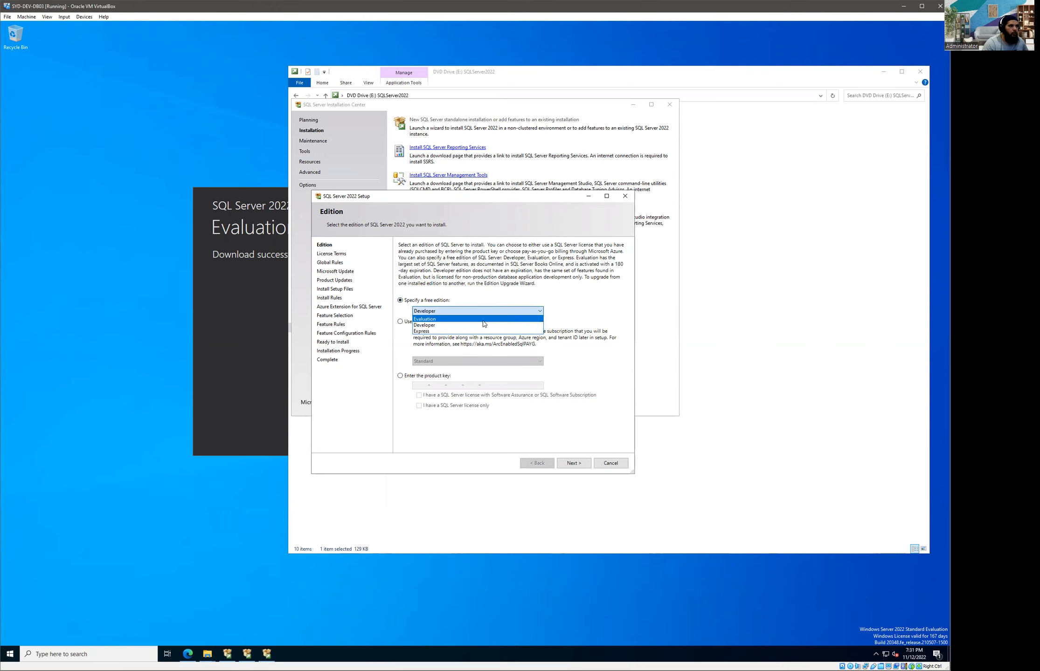
pyautogui.click(520, 318)
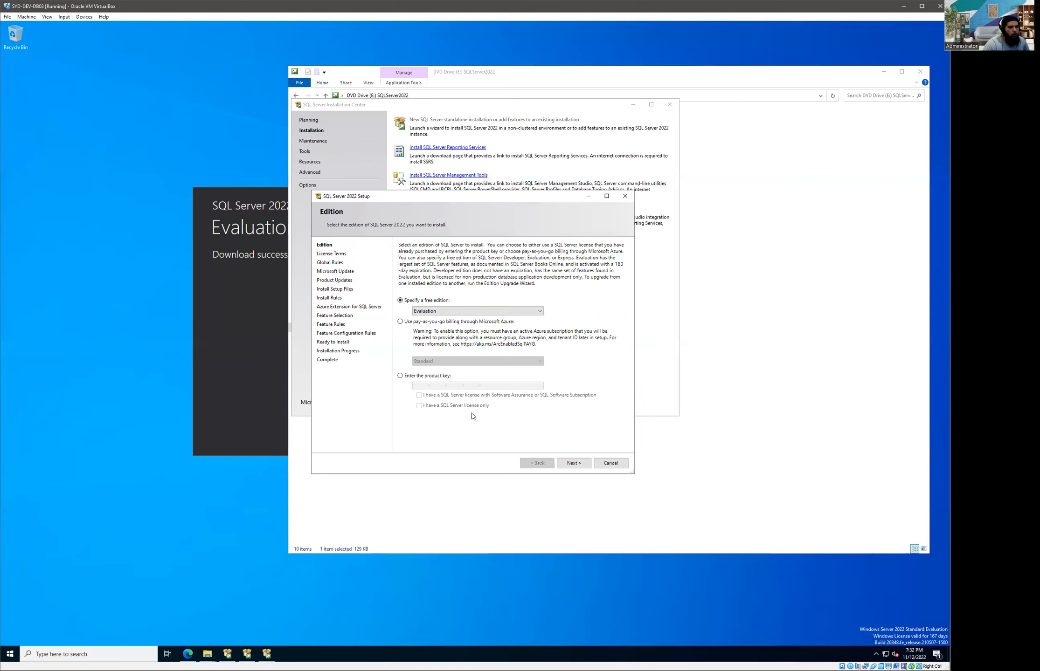
pyautogui.click(582, 465)
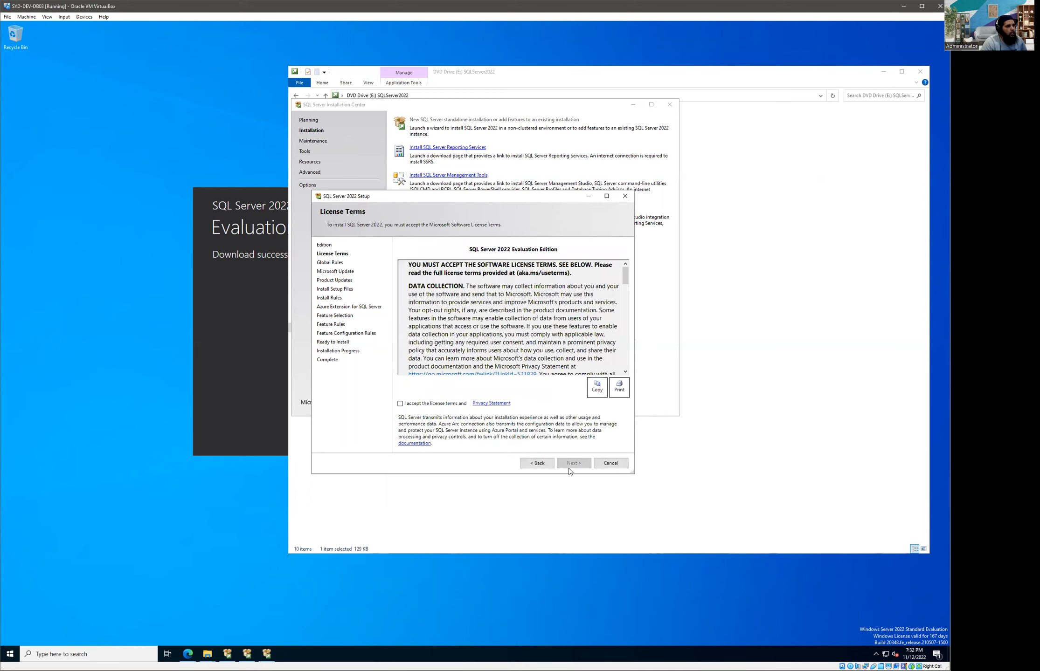
# Step: Accept the license terms and continue past Microsoft Update and Install Rules, leaving the update check disabled
pyautogui.click(438, 405)
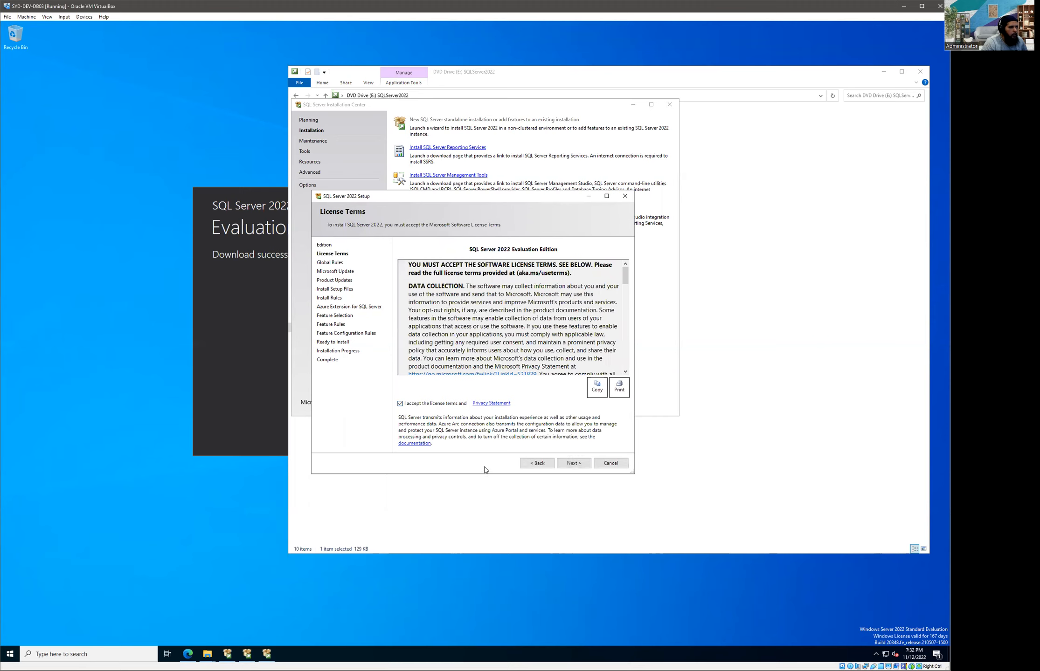
pyautogui.click(577, 462)
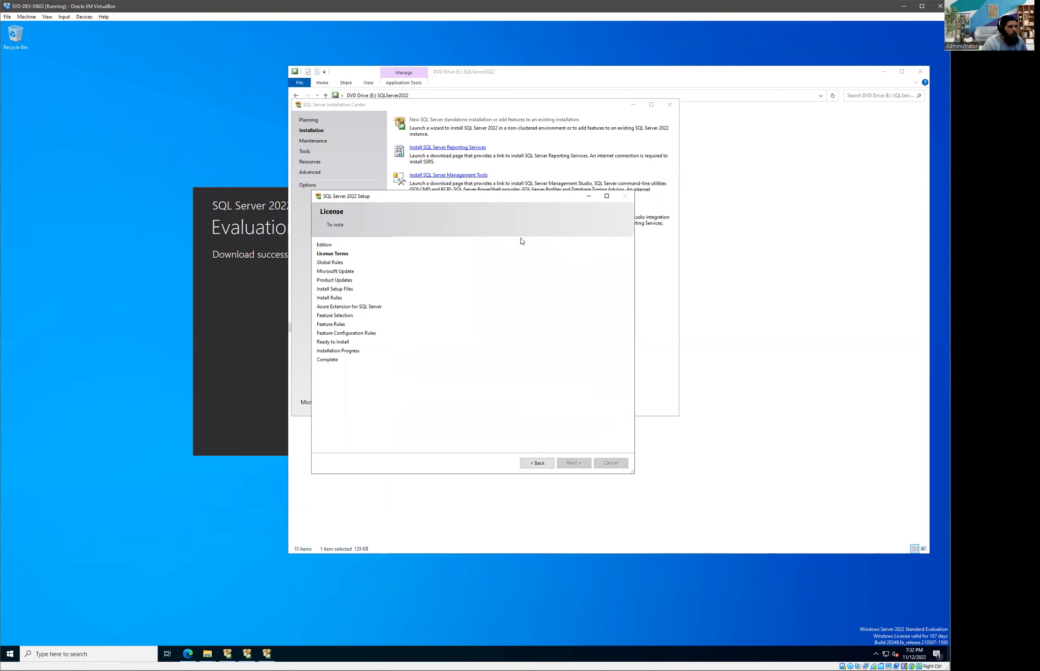
pyautogui.moveTo(521, 195); pyautogui.dragTo(700, 136)
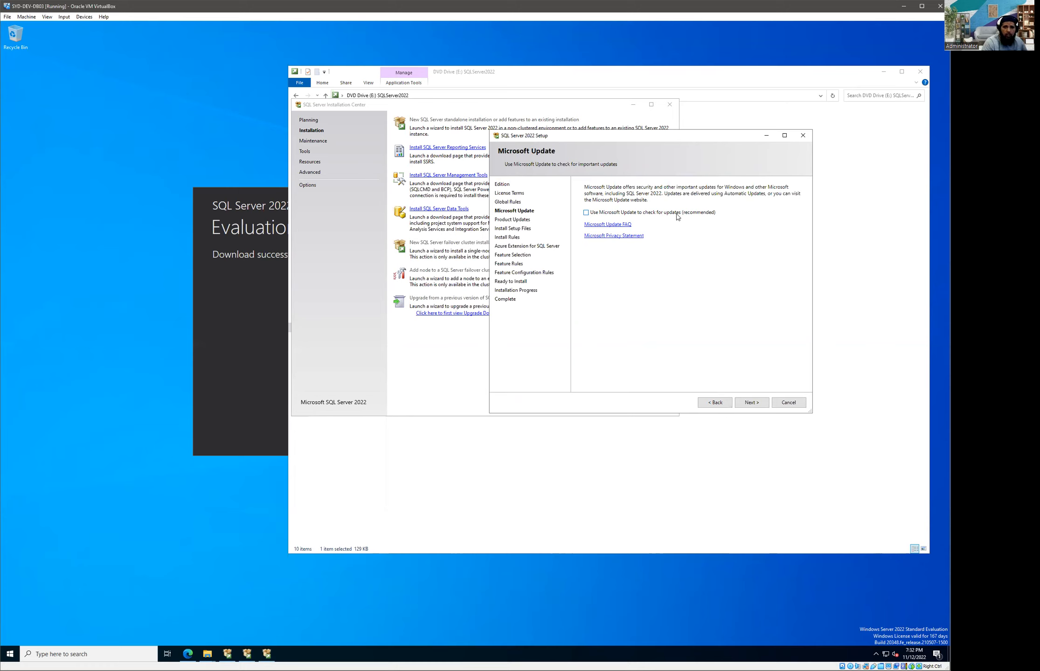
pyautogui.click(746, 406)
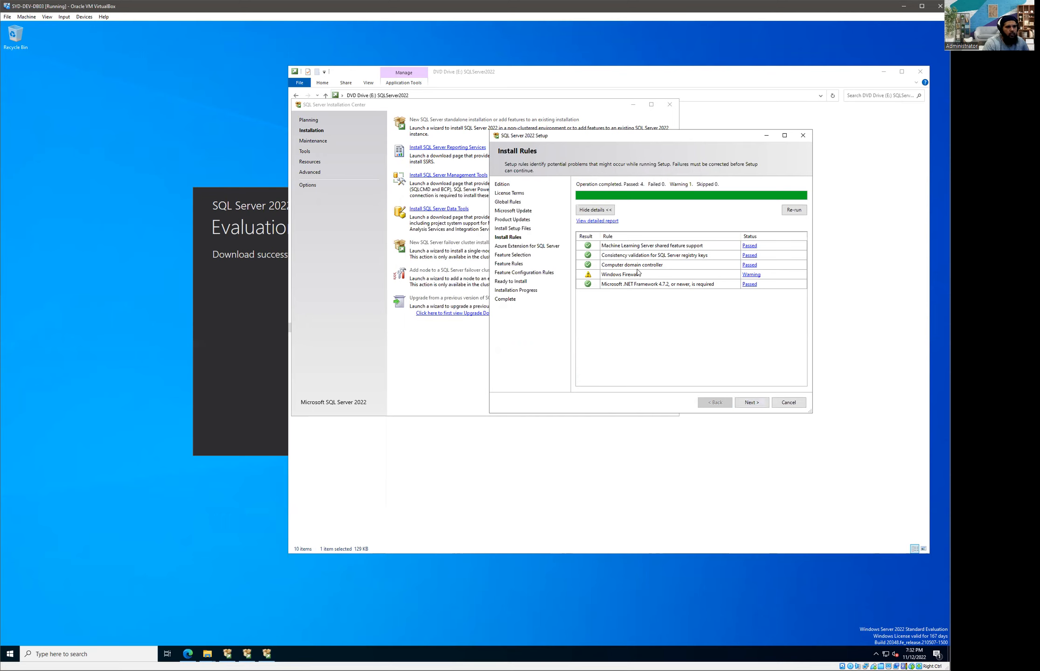
pyautogui.click(751, 404)
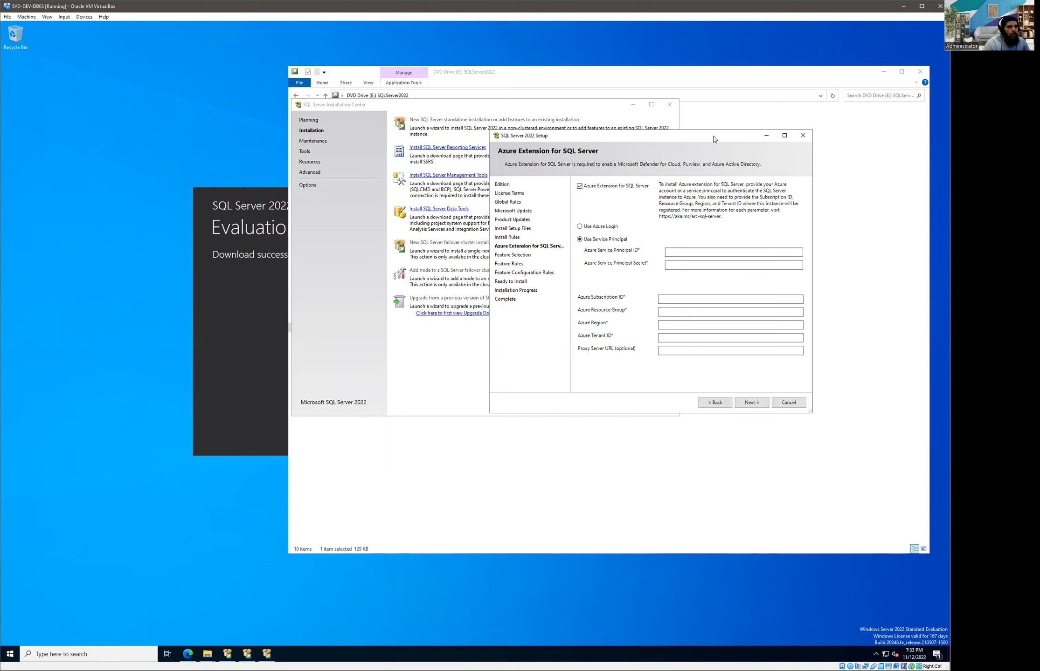
# Step: Deselect the Azure Extension for SQL Server and continue to feature selection
pyautogui.moveTo(714, 139); pyautogui.dragTo(711, 145)
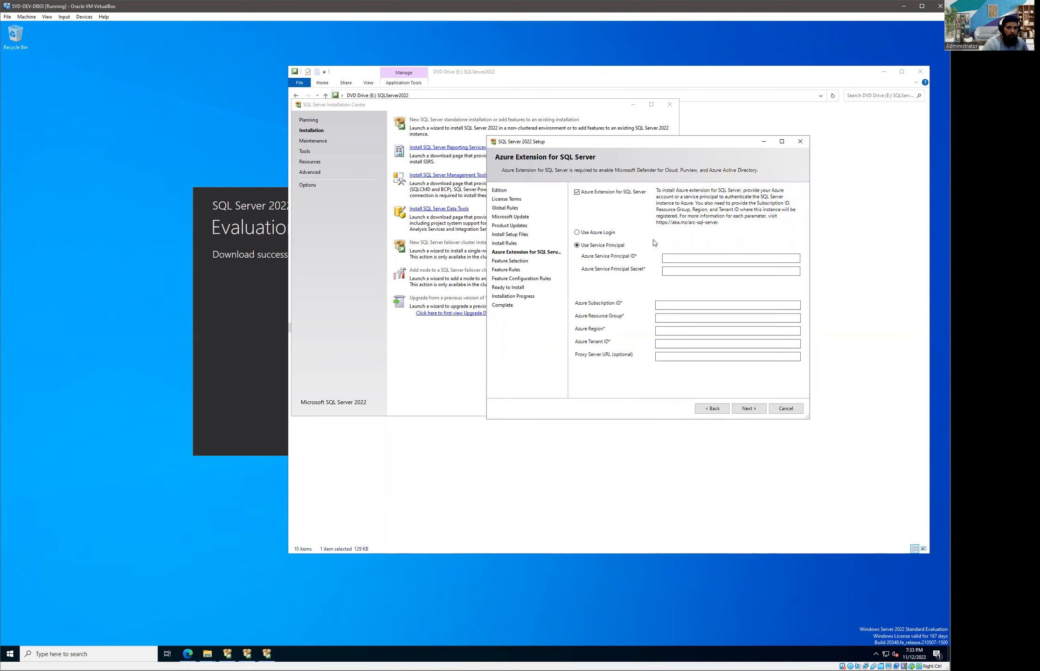
pyautogui.click(626, 193)
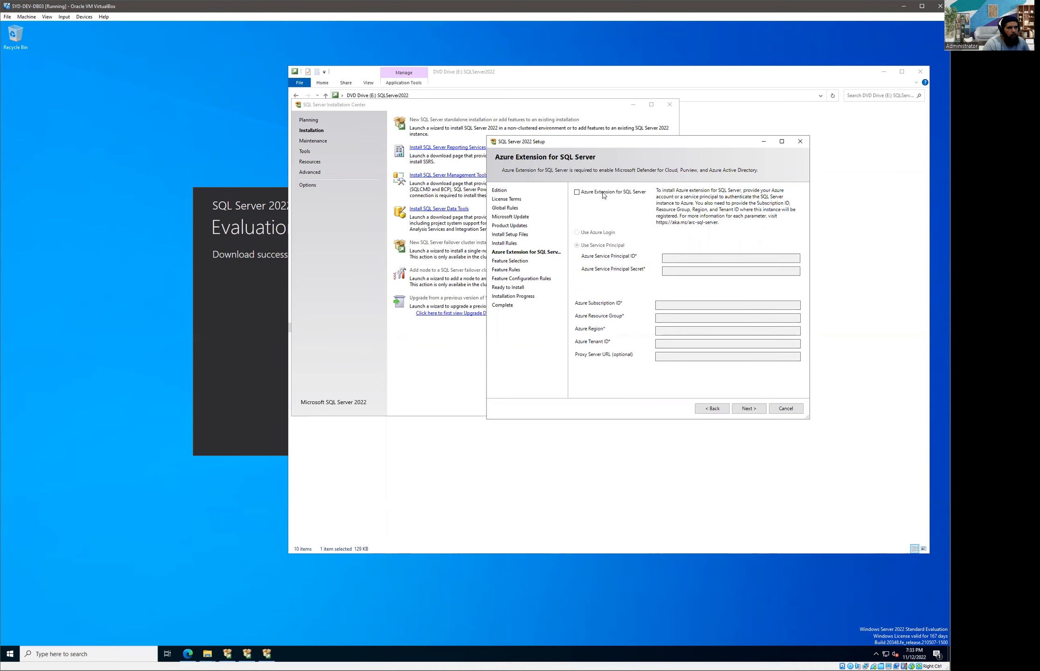
pyautogui.click(746, 409)
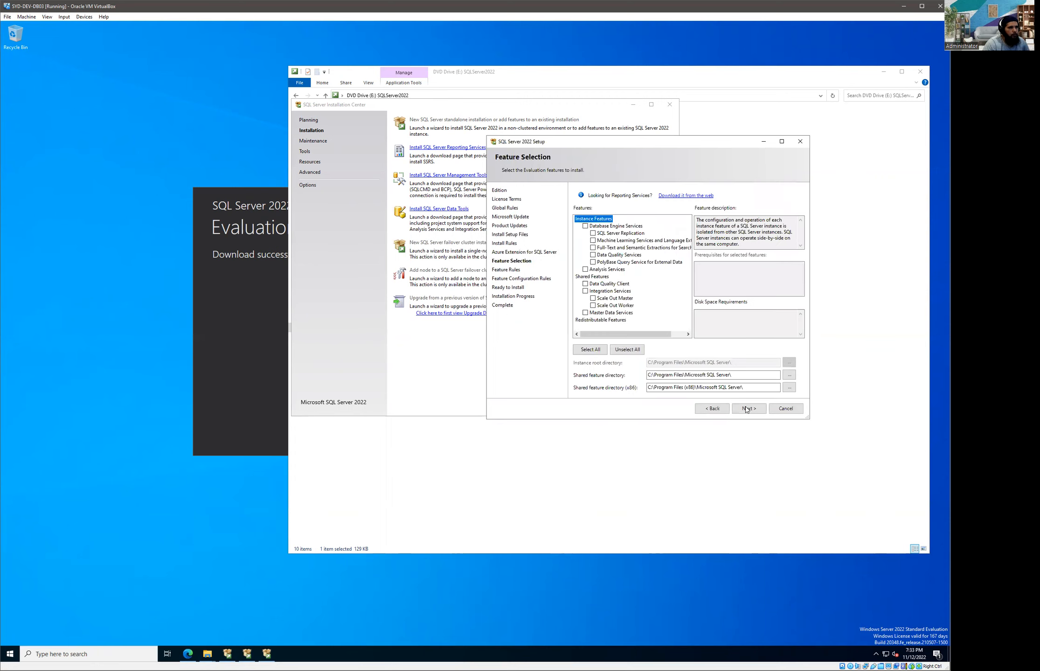
# Step: Select Database Engine Services, Data Quality Services, Data Quality Client, Integration Services and Master Data Services for installation, and continue to instance configuration
pyautogui.moveTo(683, 419); pyautogui.dragTo(683, 477)
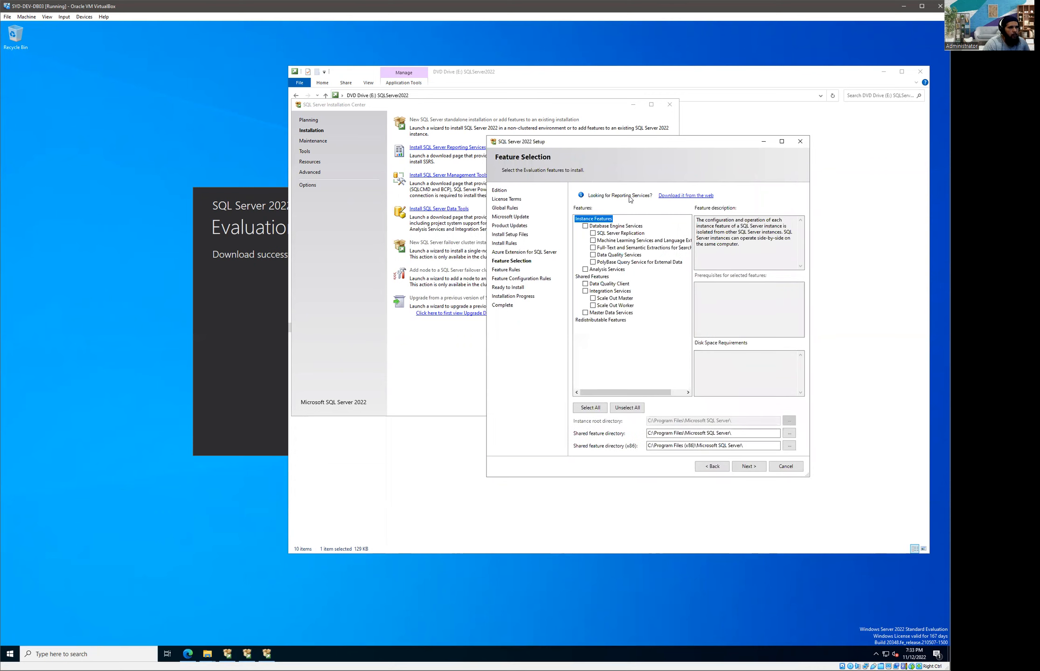
pyautogui.click(585, 226)
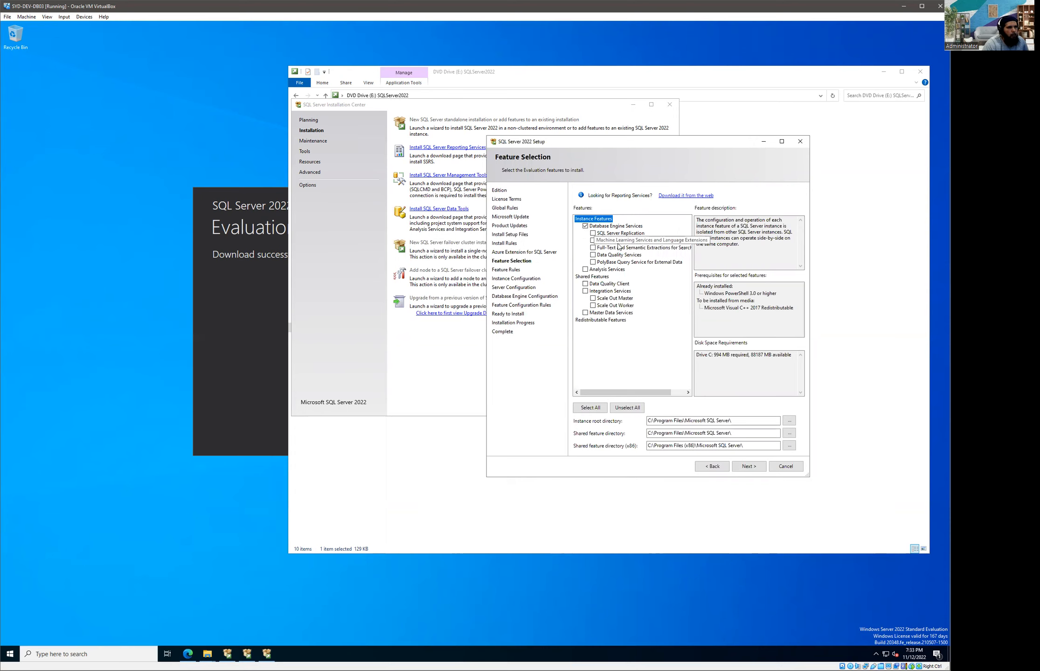
pyautogui.click(593, 256)
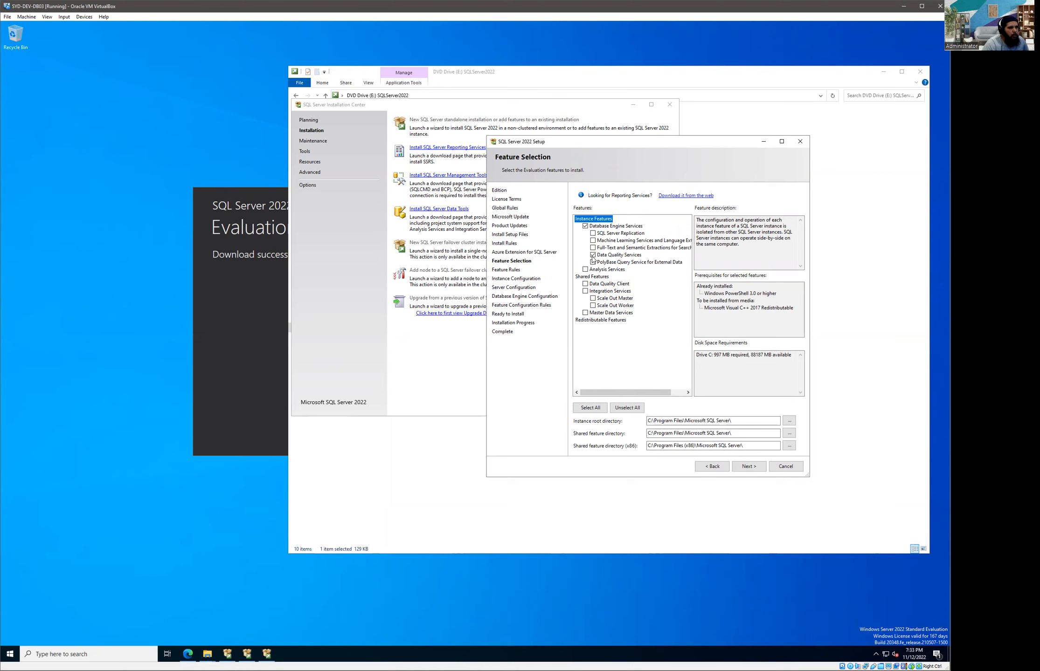
pyautogui.click(585, 284)
pyautogui.click(586, 292)
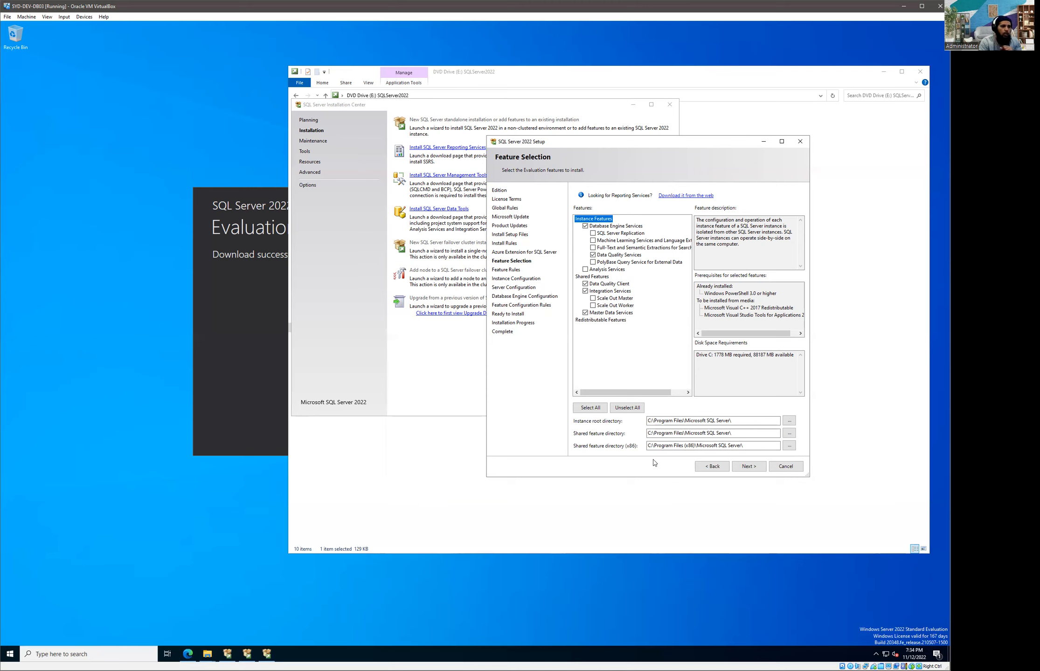
pyautogui.click(751, 467)
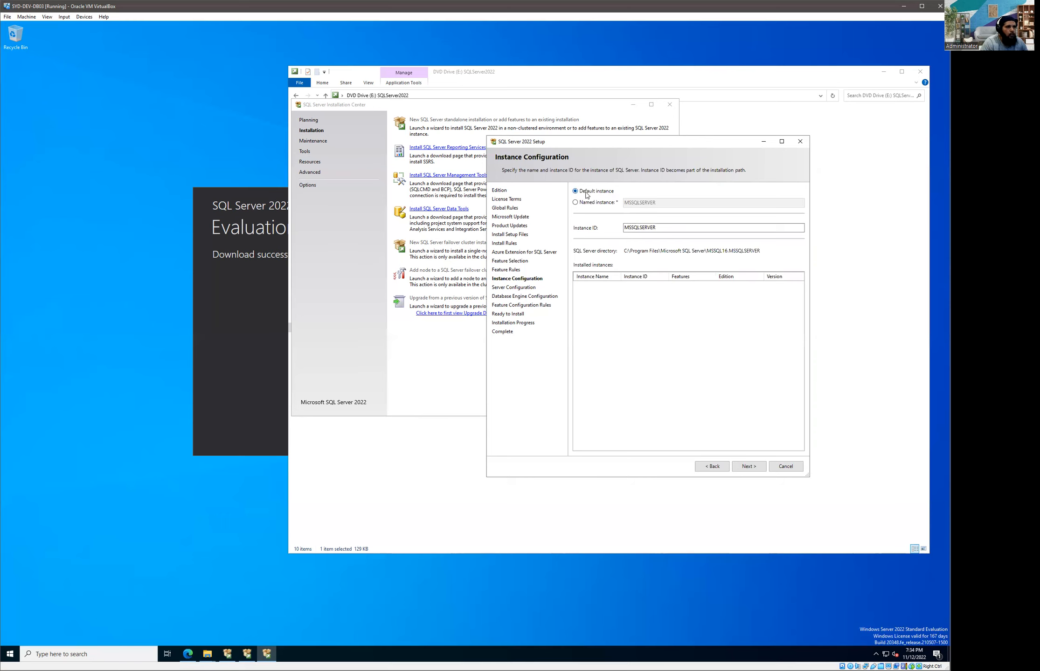
# Step: Keep the default MSSQLSERVER instance and the preset service accounts and collation, and continue to Database Engine Configuration
pyautogui.click(746, 466)
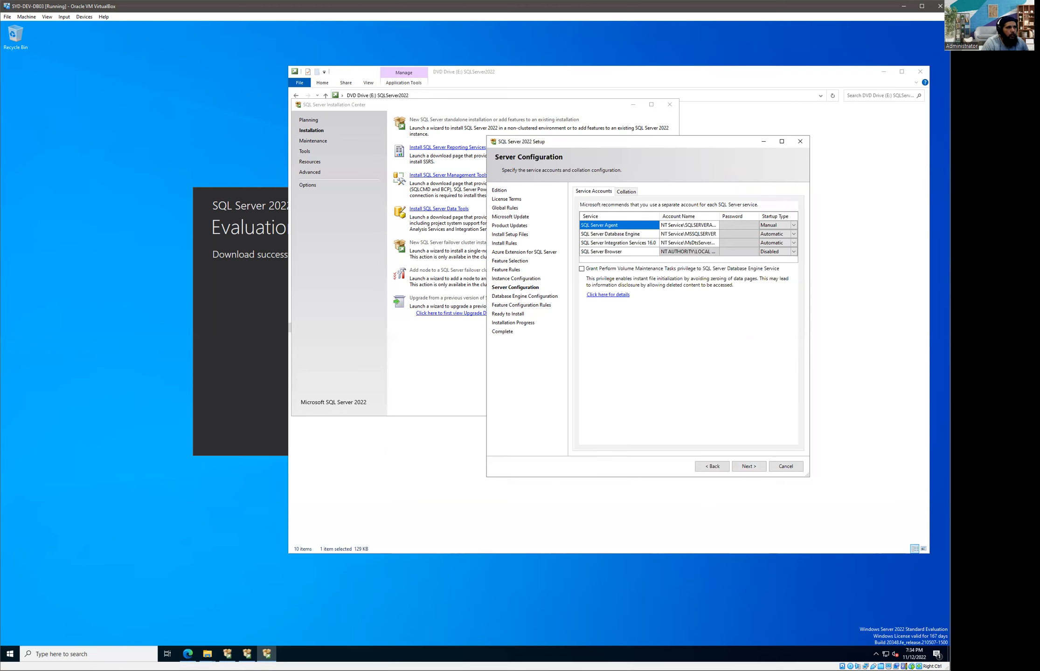
pyautogui.moveTo(573, 143); pyautogui.dragTo(518, 141)
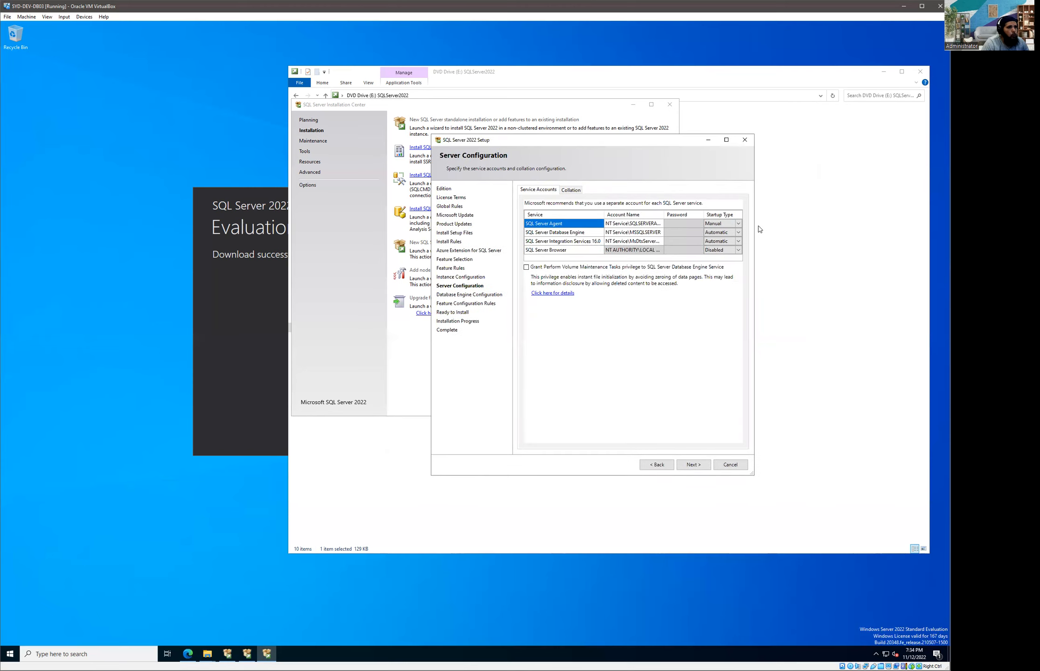
pyautogui.moveTo(754, 231); pyautogui.dragTo(833, 236)
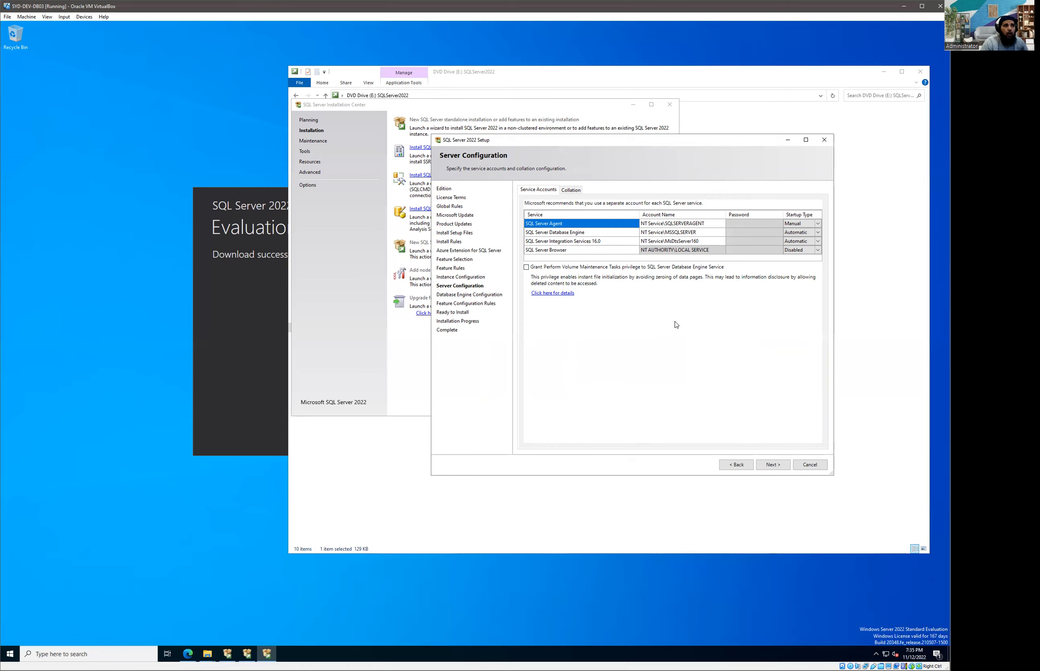
pyautogui.click(699, 225)
pyautogui.click(547, 233)
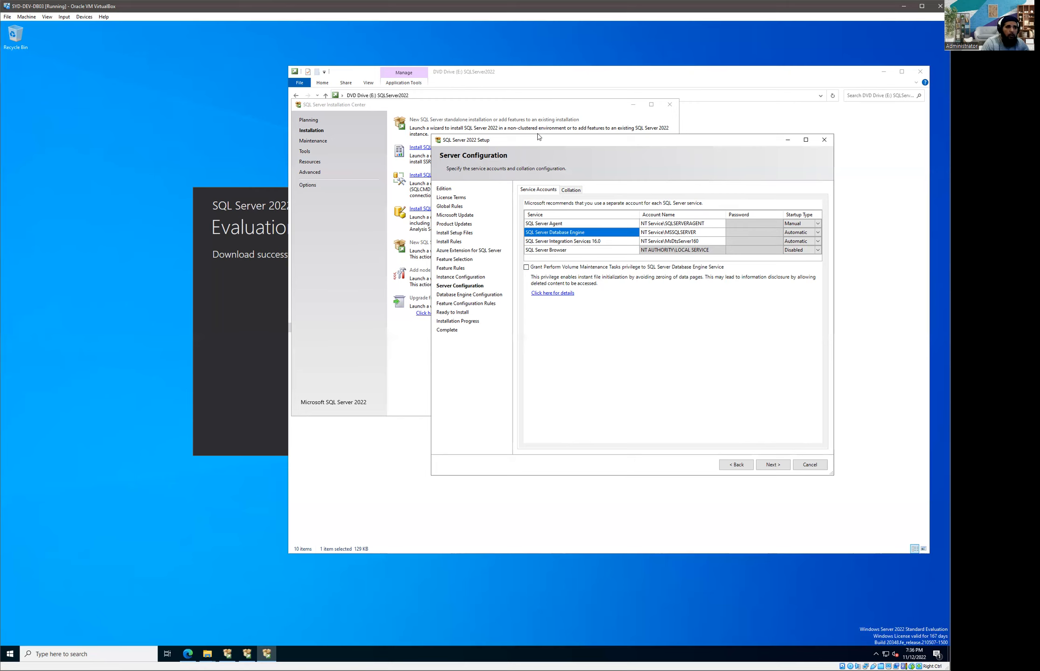
pyautogui.click(570, 189)
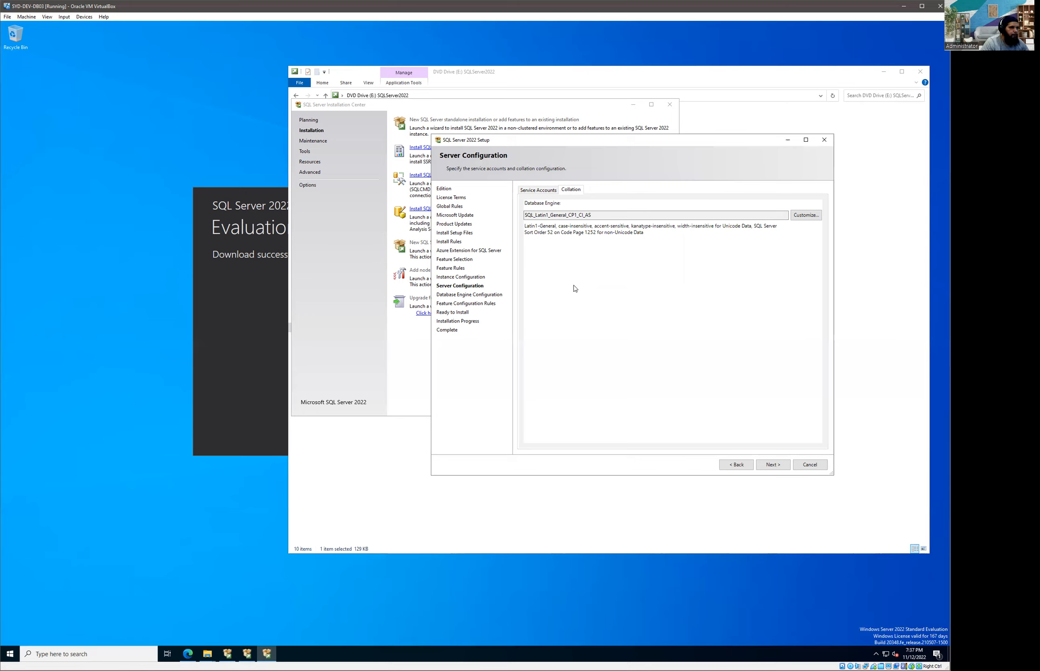
pyautogui.click(771, 464)
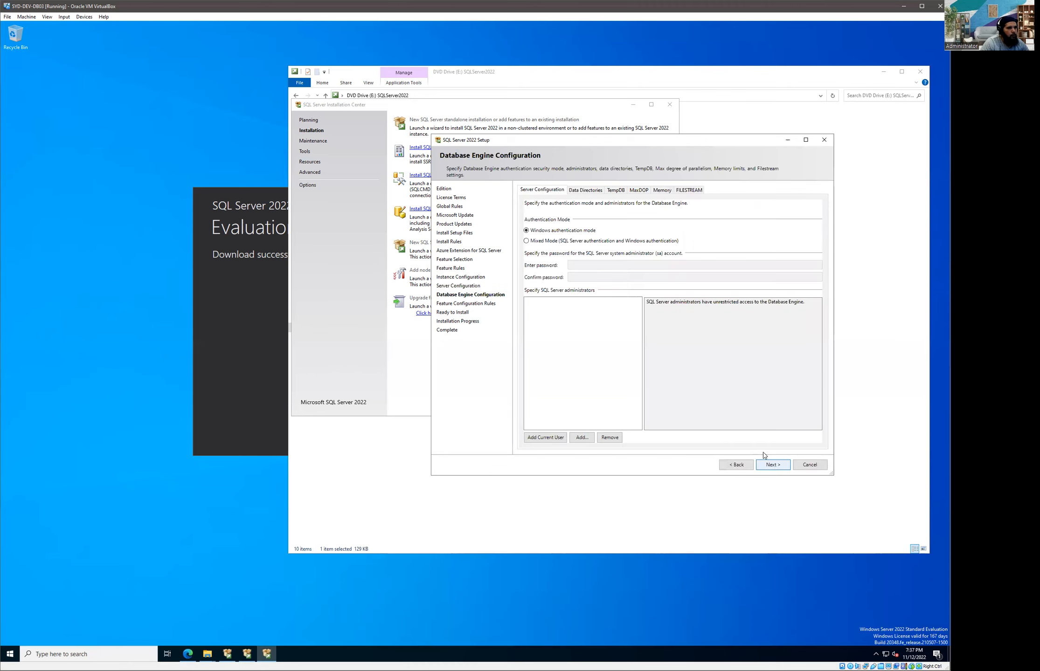
# Step: Choose Mixed Mode authentication with an entered and confirmed sa account password, and add the current user as SQL Server administrator
pyautogui.click(561, 243)
pyautogui.click(580, 233)
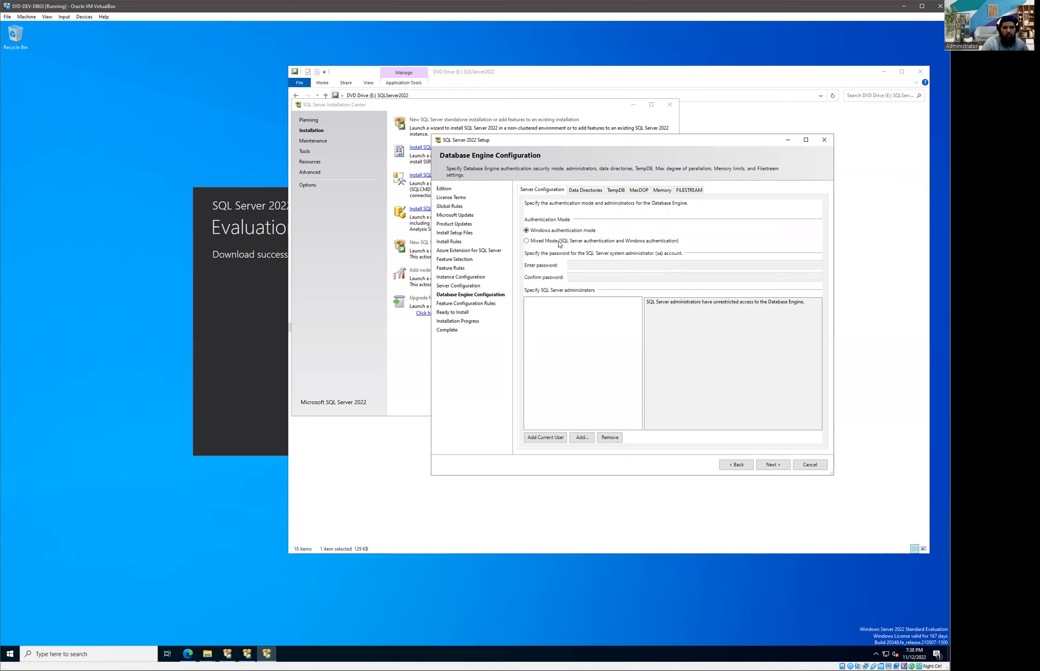
pyautogui.click(559, 244)
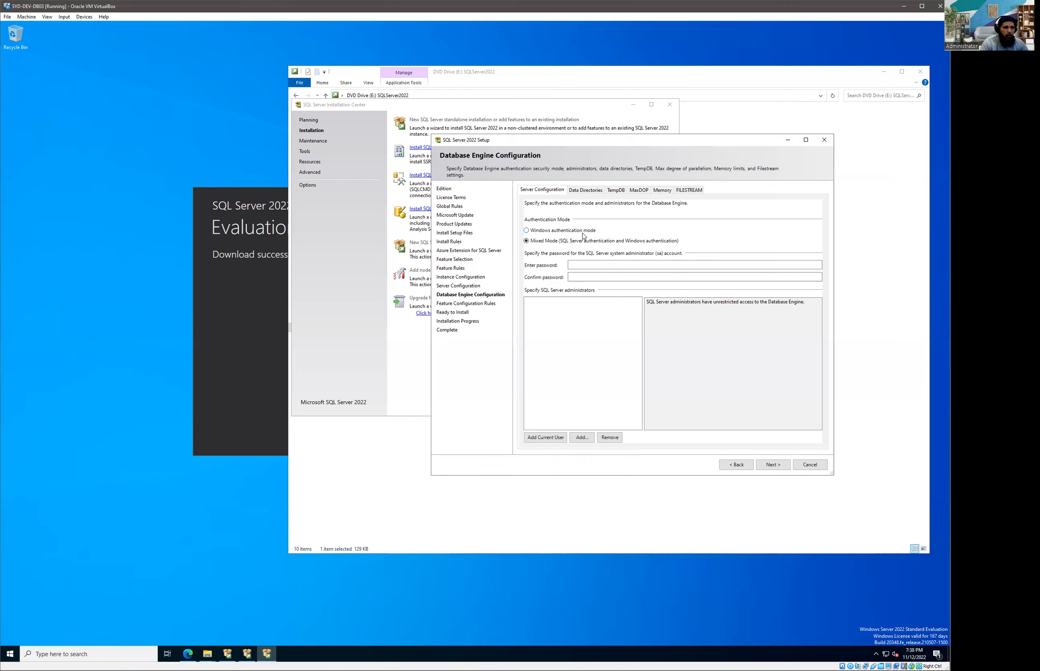
pyautogui.click(606, 264)
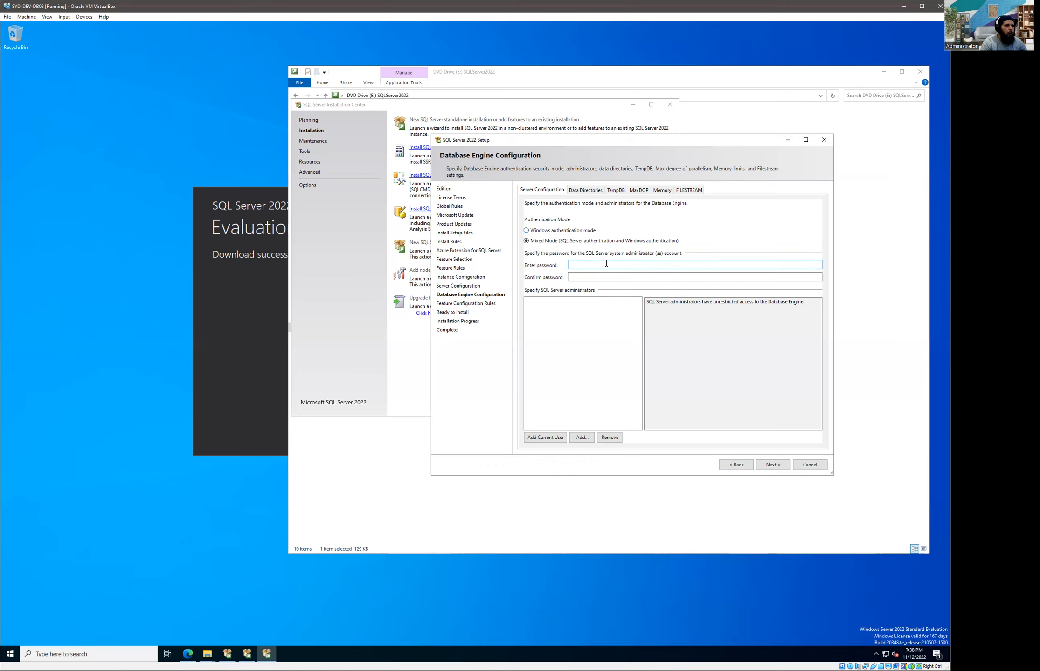
pyautogui.write('•••••••••')
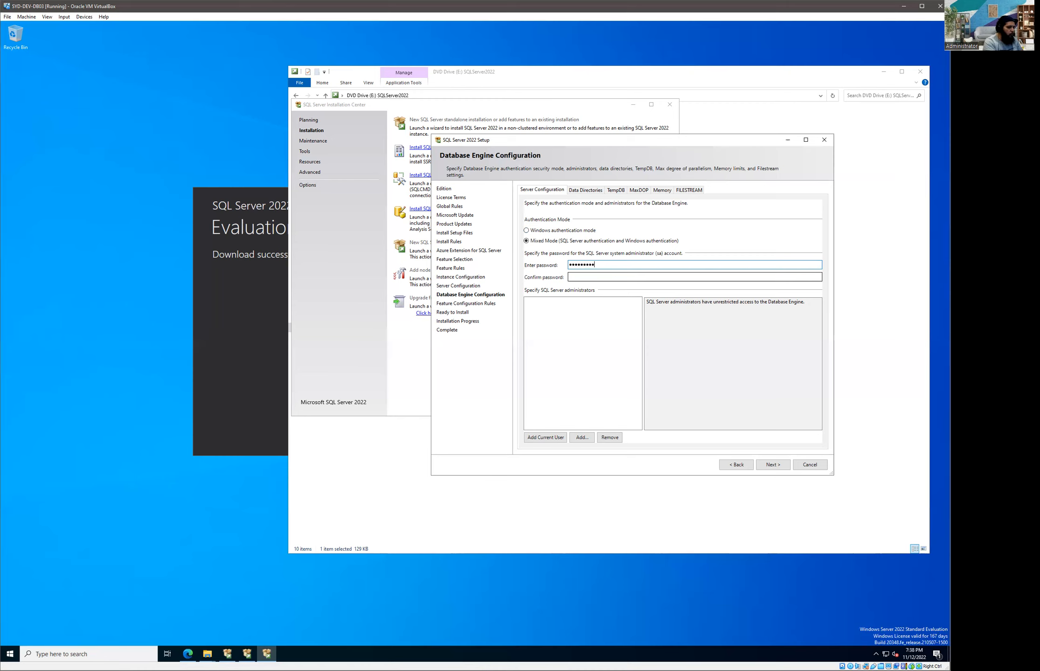
pyautogui.press('Tab')
pyautogui.write('•••••••••••')
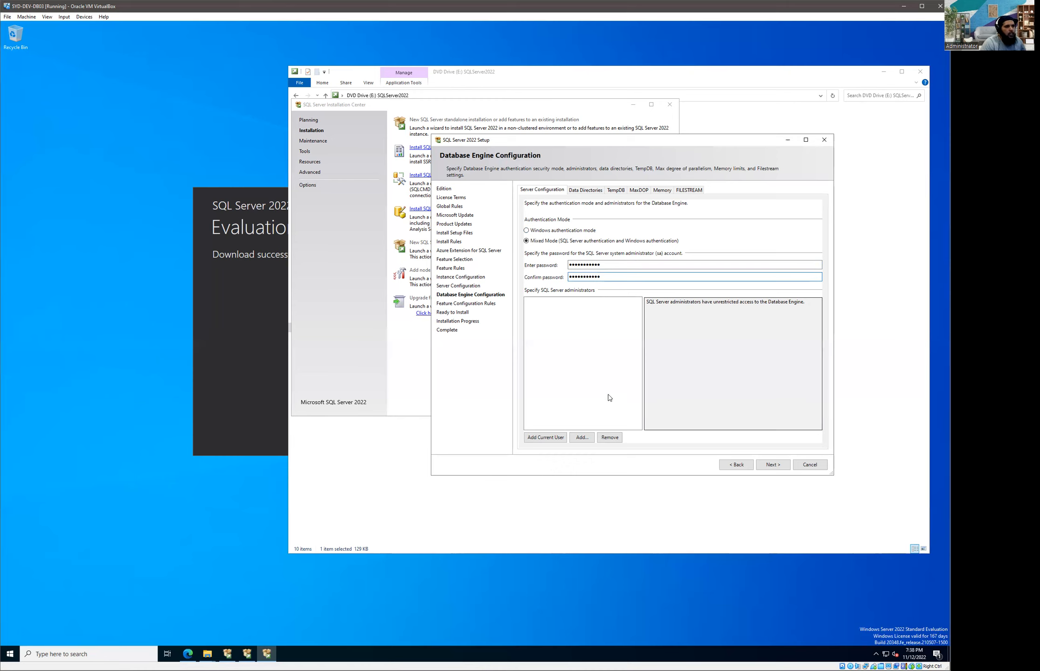
pyautogui.click(550, 440)
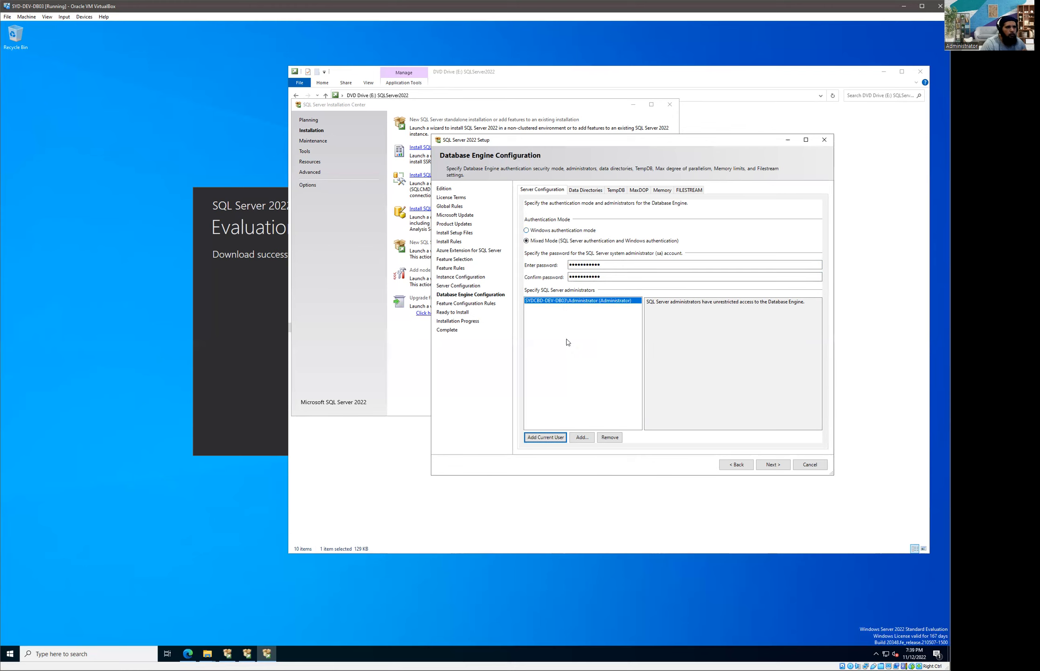
# Step: Review the data directories, TempDB, MaxDOP and memory settings of the Database Engine, comparing the Recommended and Default memory options
pyautogui.click(583, 191)
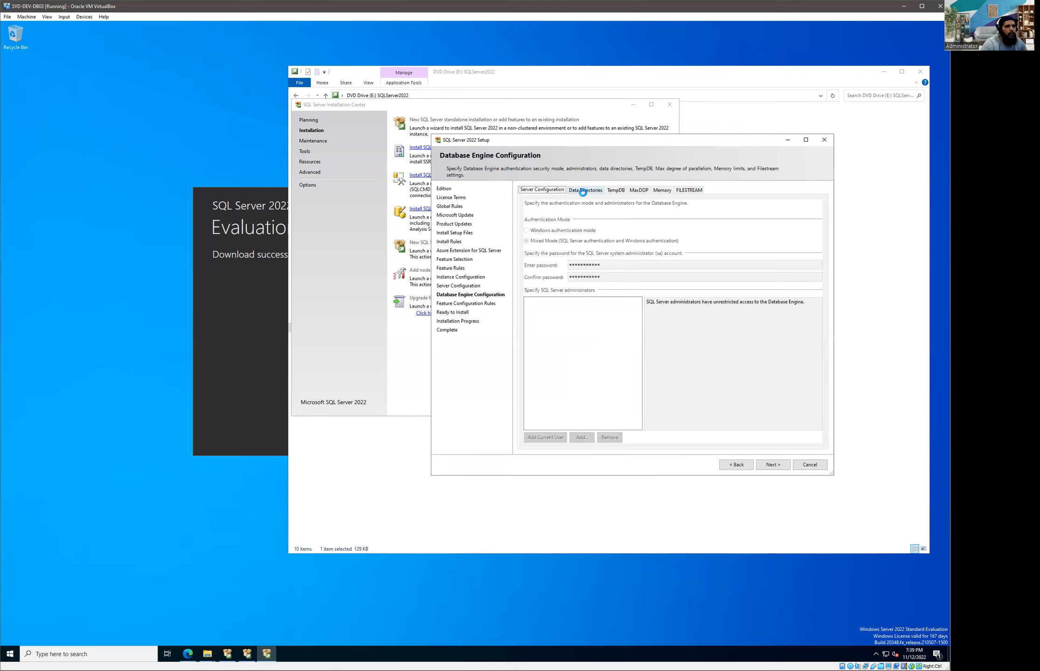
pyautogui.click(638, 228)
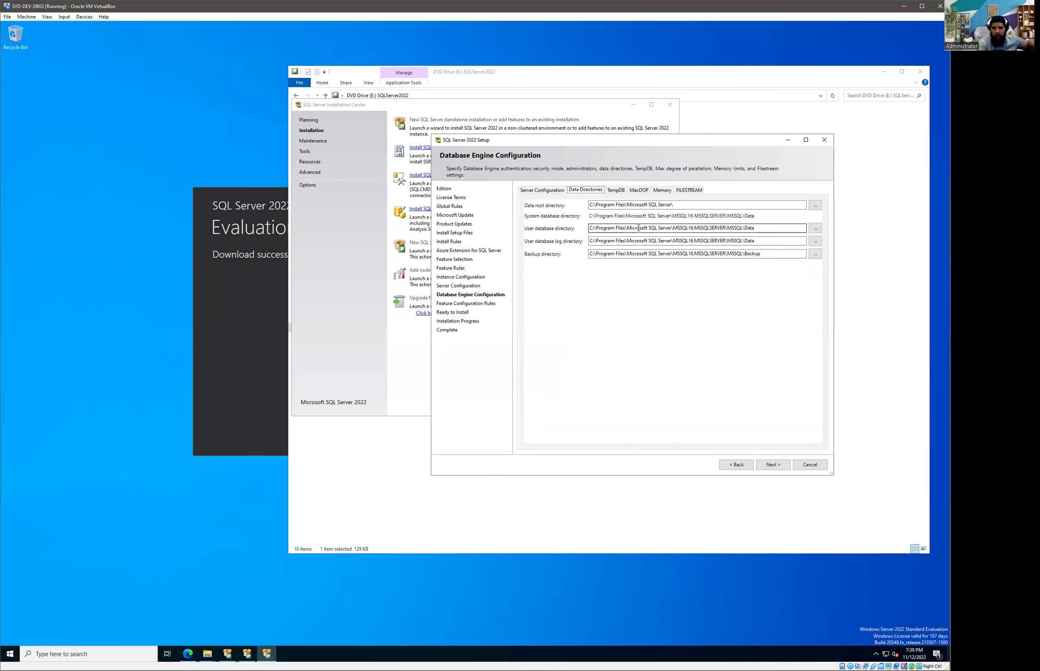
pyautogui.click(635, 206)
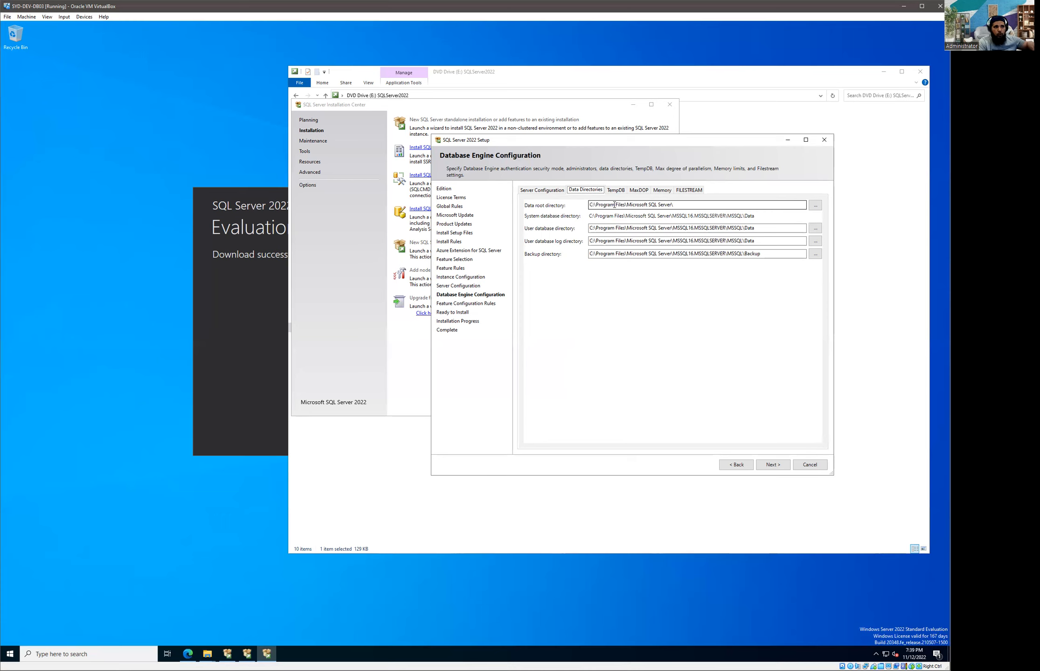
pyautogui.click(694, 253)
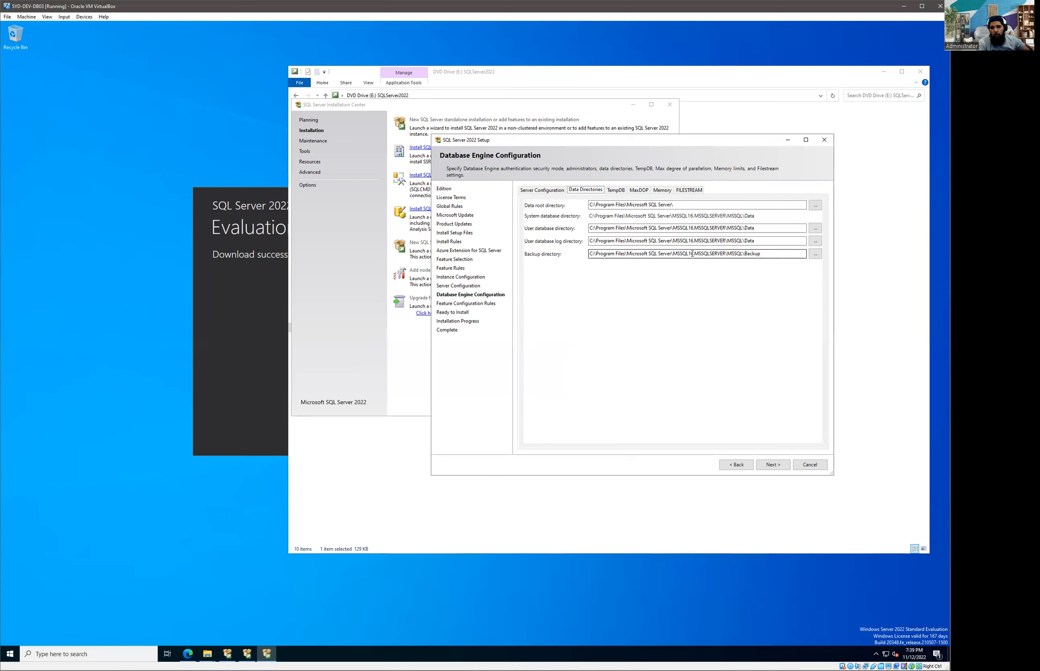
pyautogui.click(621, 192)
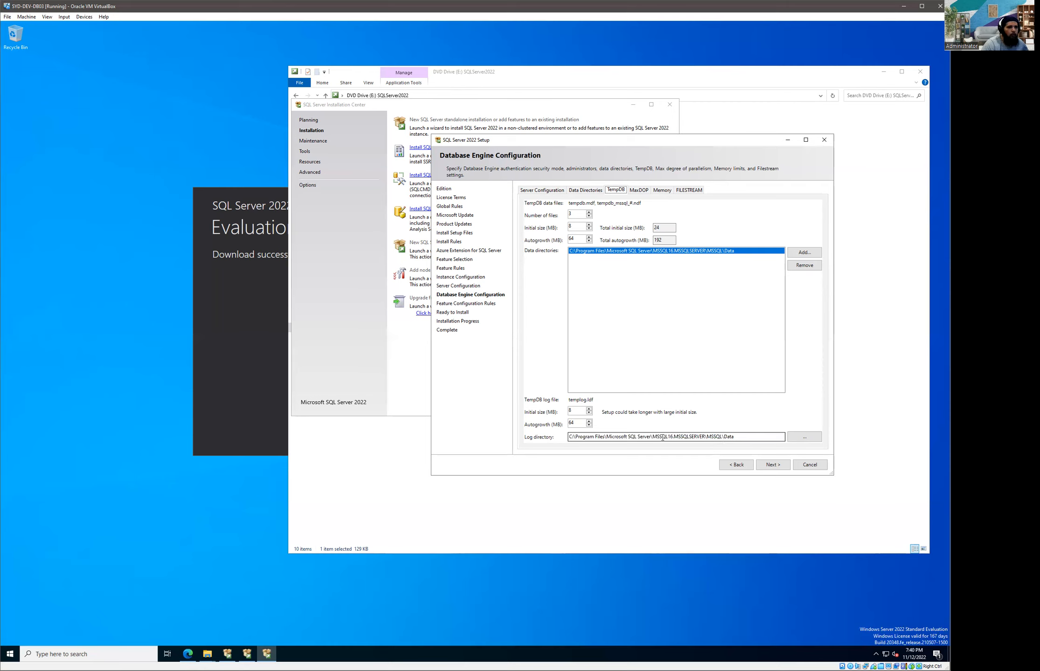
pyautogui.click(655, 190)
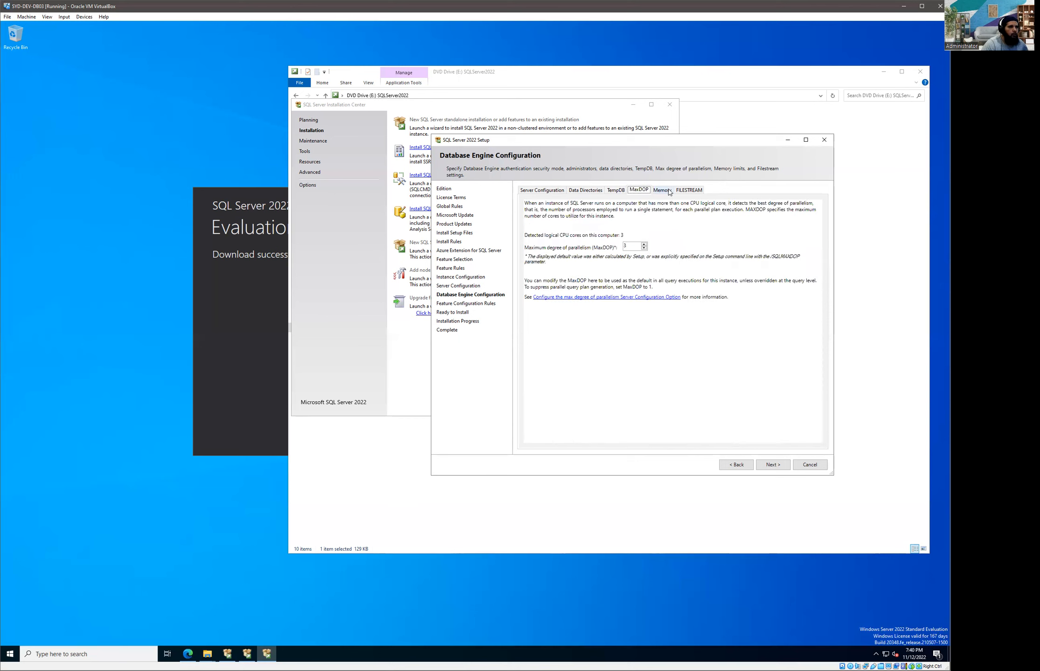
pyautogui.click(668, 191)
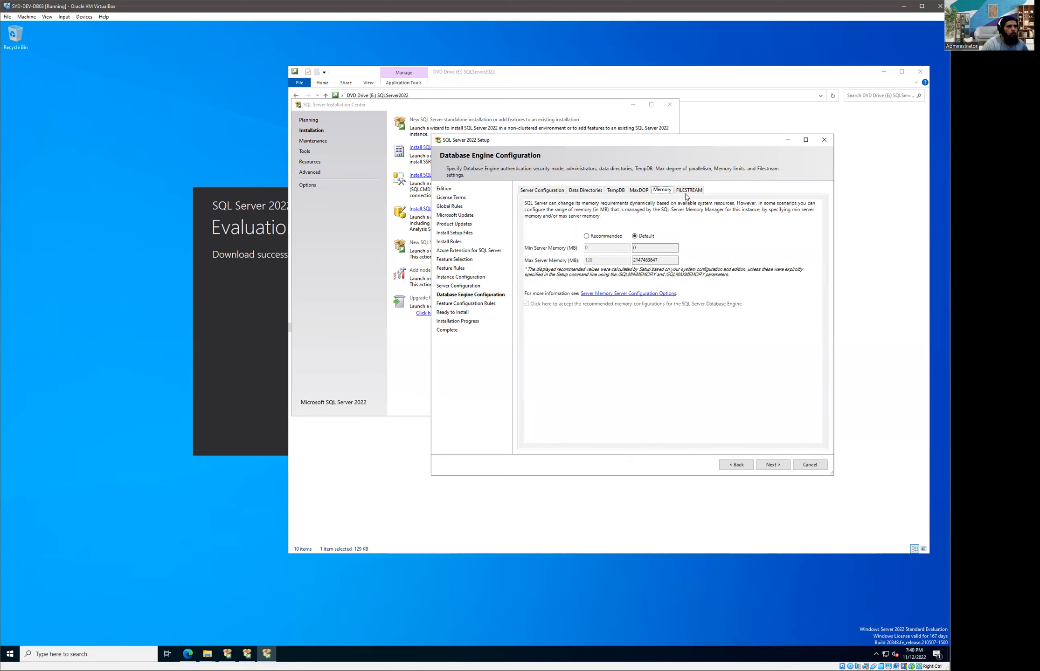
pyautogui.click(654, 260)
pyautogui.click(601, 236)
pyautogui.click(636, 237)
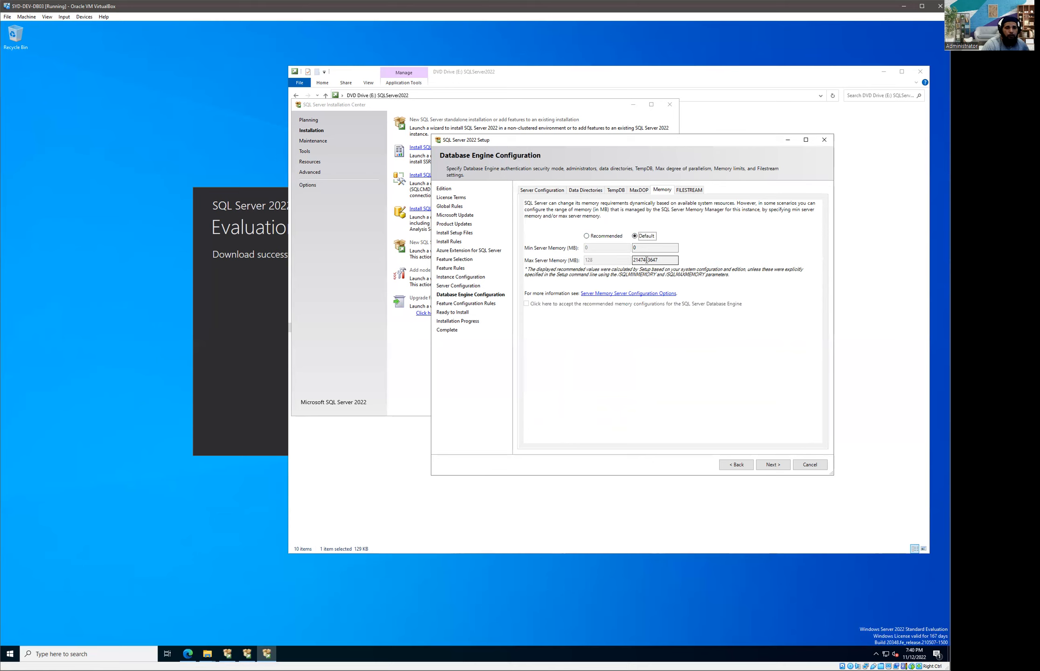
# Step: Open Task Manager in detailed view and show the performance figures to check the server's installed memory
pyautogui.rightClick(561, 659)
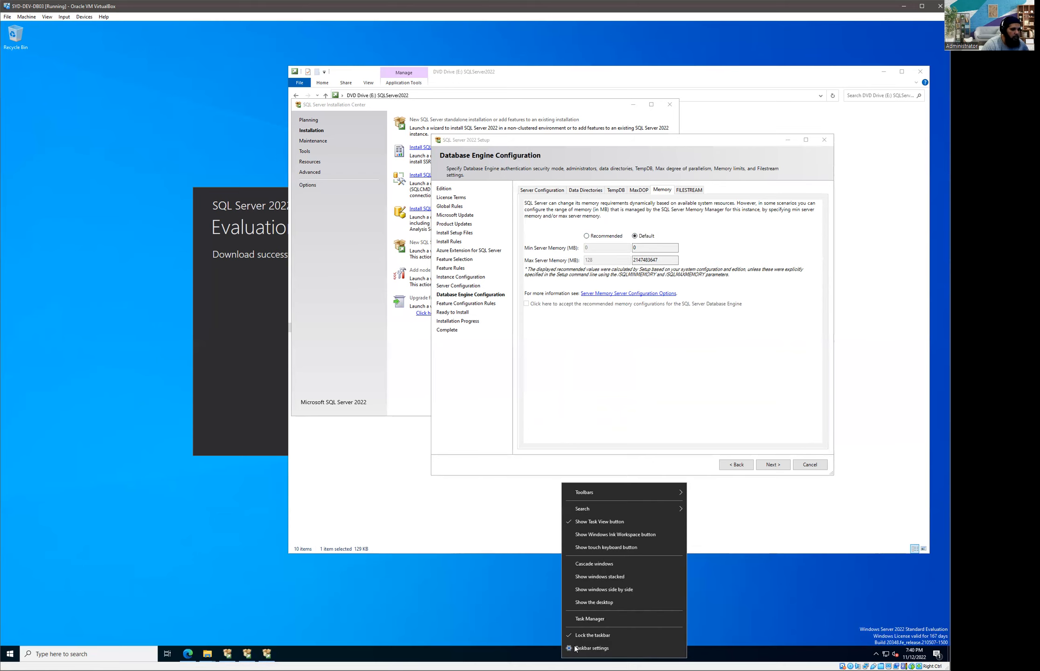
pyautogui.click(602, 623)
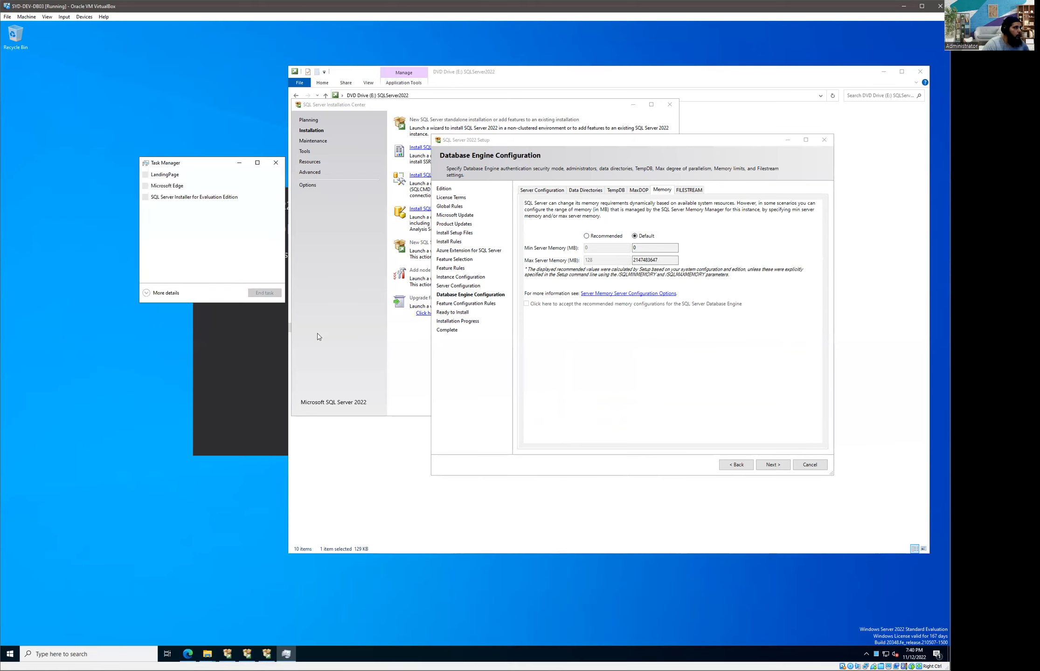
pyautogui.click(164, 293)
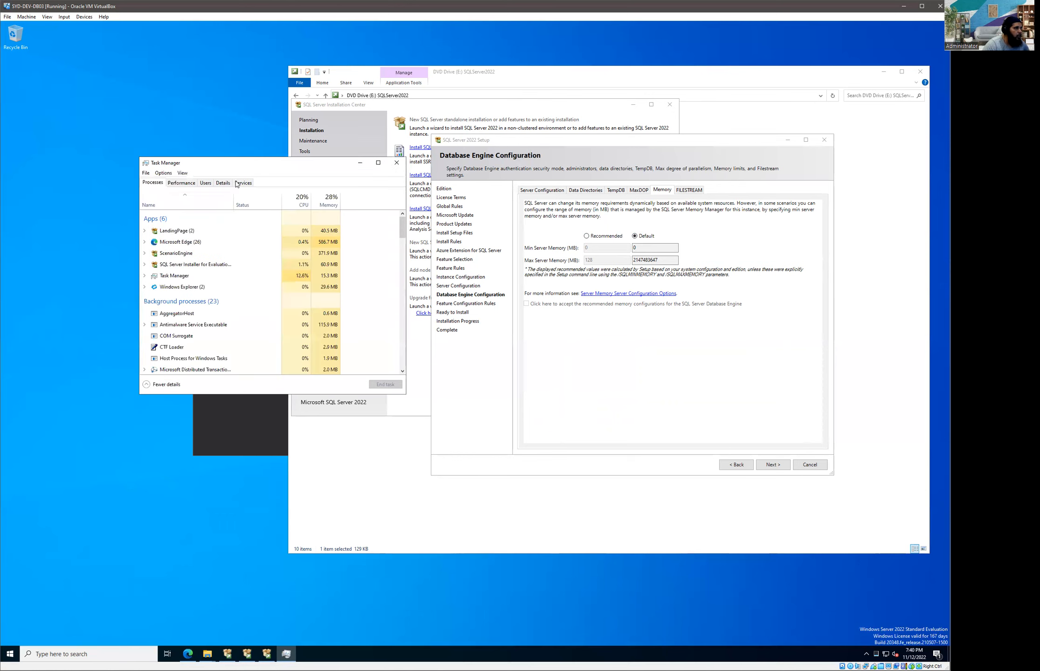
pyautogui.click(195, 184)
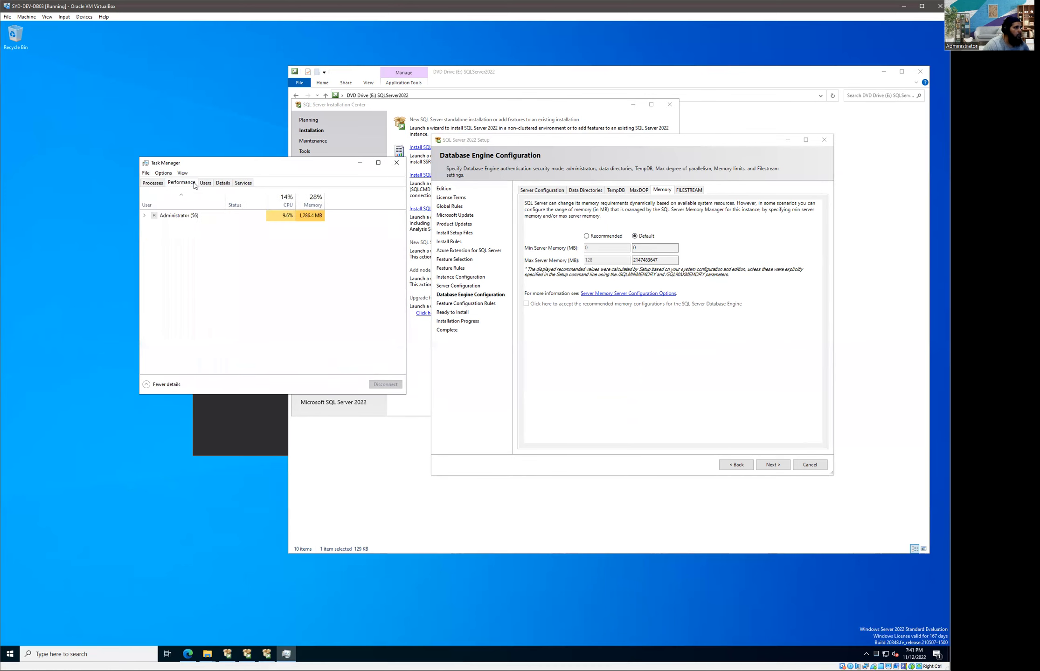
pyautogui.moveTo(237, 168); pyautogui.dragTo(328, 119)
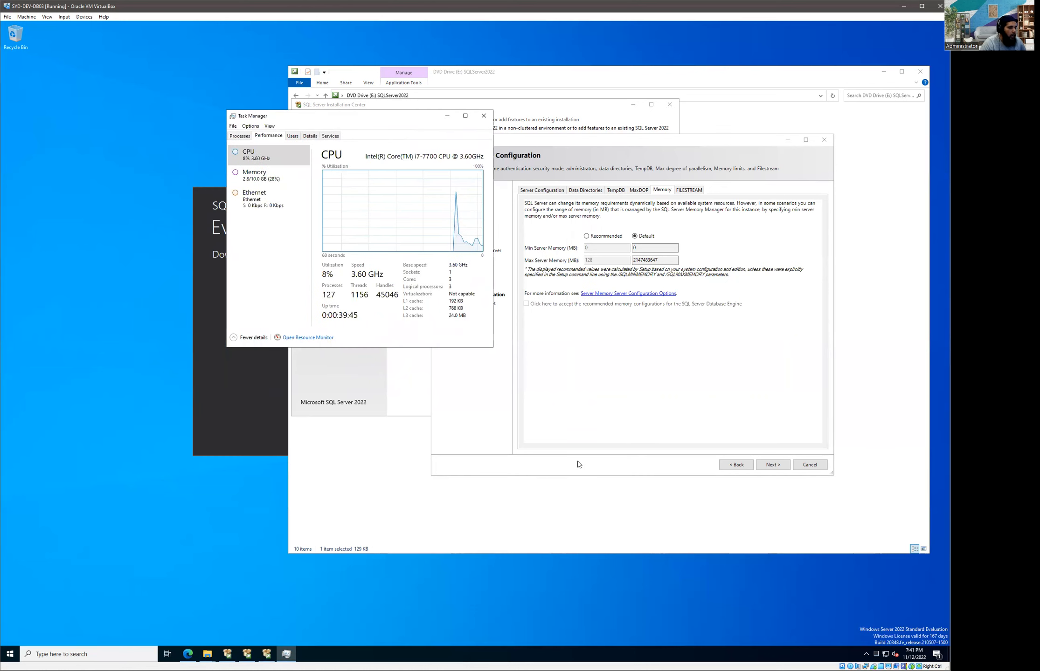
# Step: Open Calculator and multiply 9 by 1024 to convert 9 GB to megabytes
pyautogui.press('super+r')
pyautogui.write('calc')
pyautogui.press('Return')
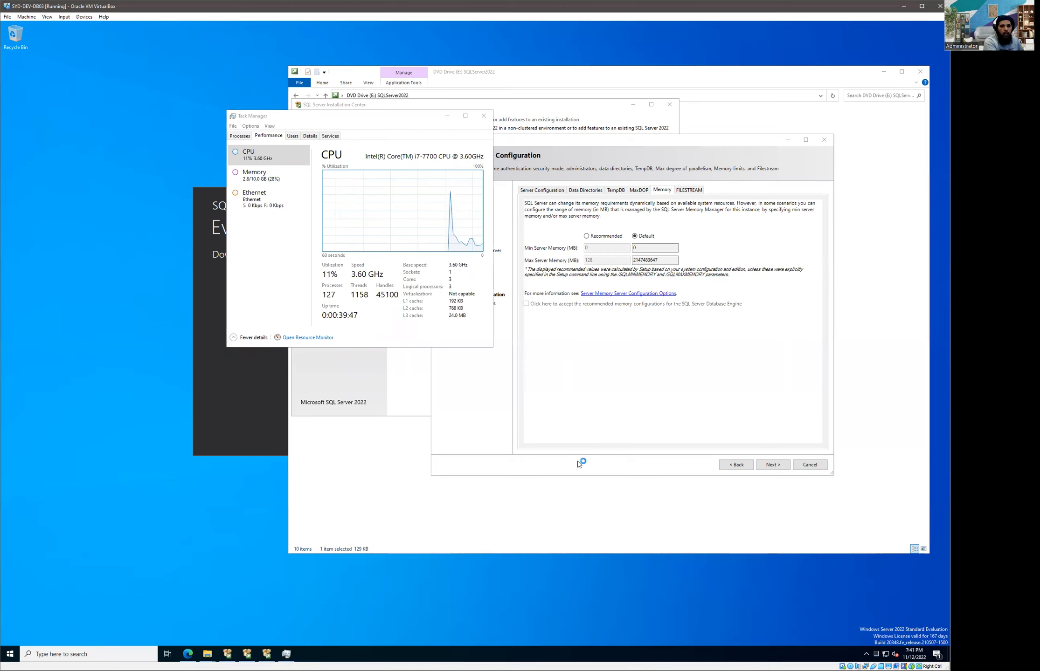
pyautogui.write('9')
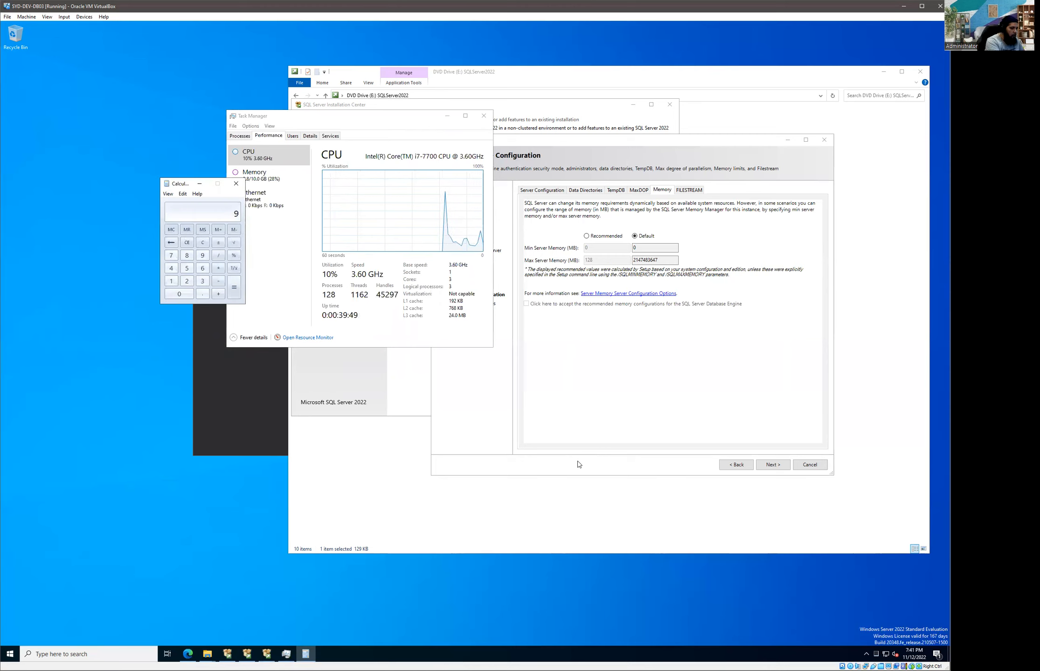
pyautogui.write('*')
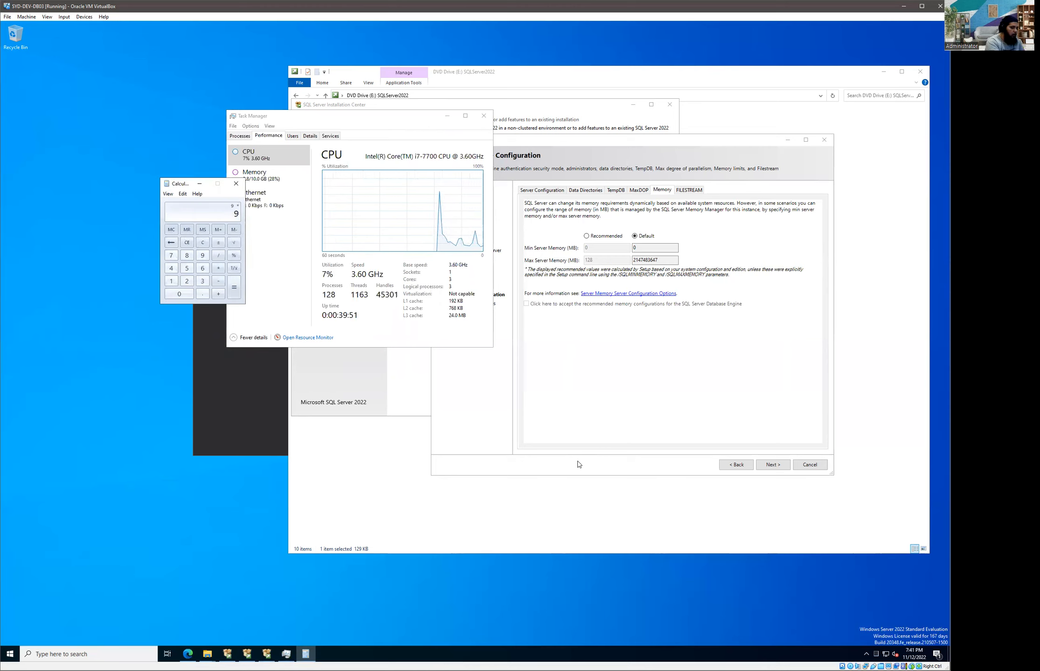
pyautogui.write('1024')
pyautogui.press('Return')
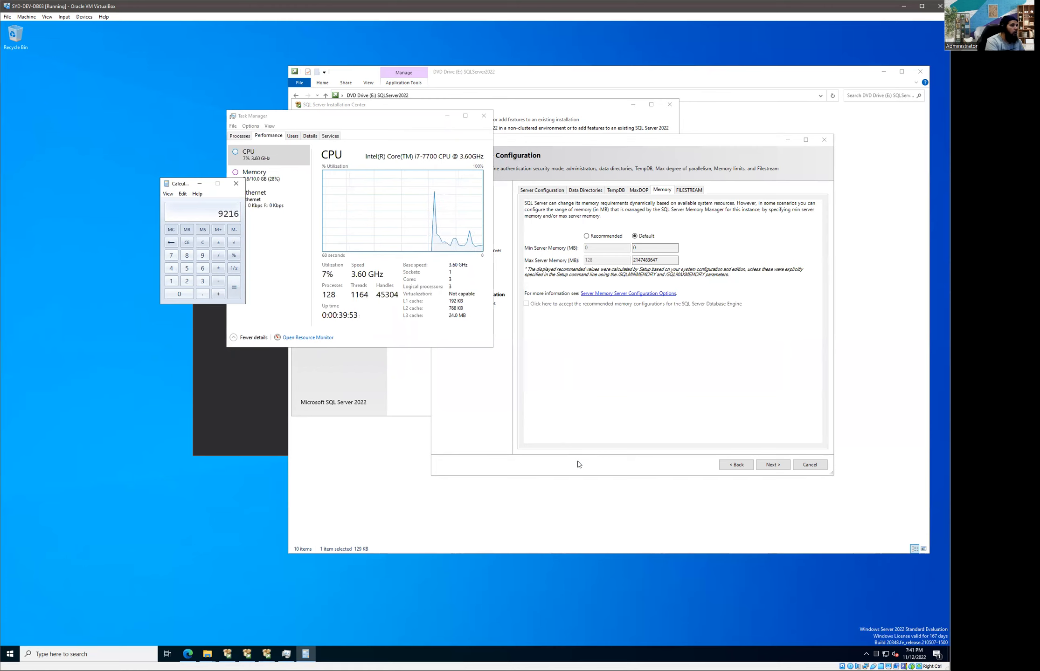
# Step: Use the Recommended memory option with Max Server Memory 9216 MB, accept the recommended memory configurations, and continue to Ready to Install
pyautogui.click(614, 236)
pyautogui.doubleClick(612, 260)
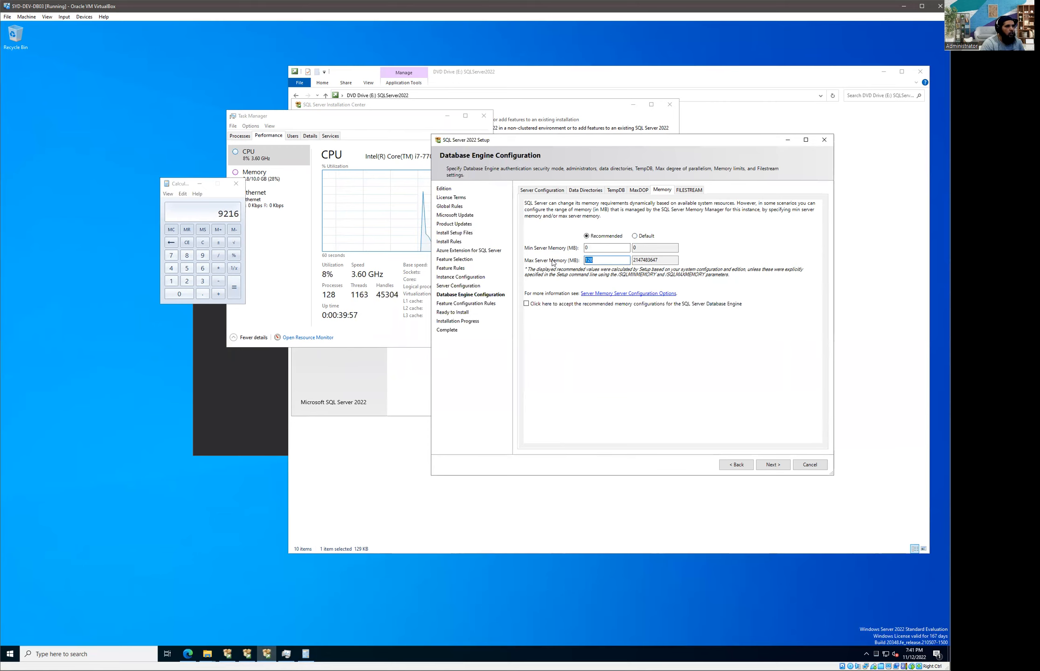
pyautogui.write('9216')
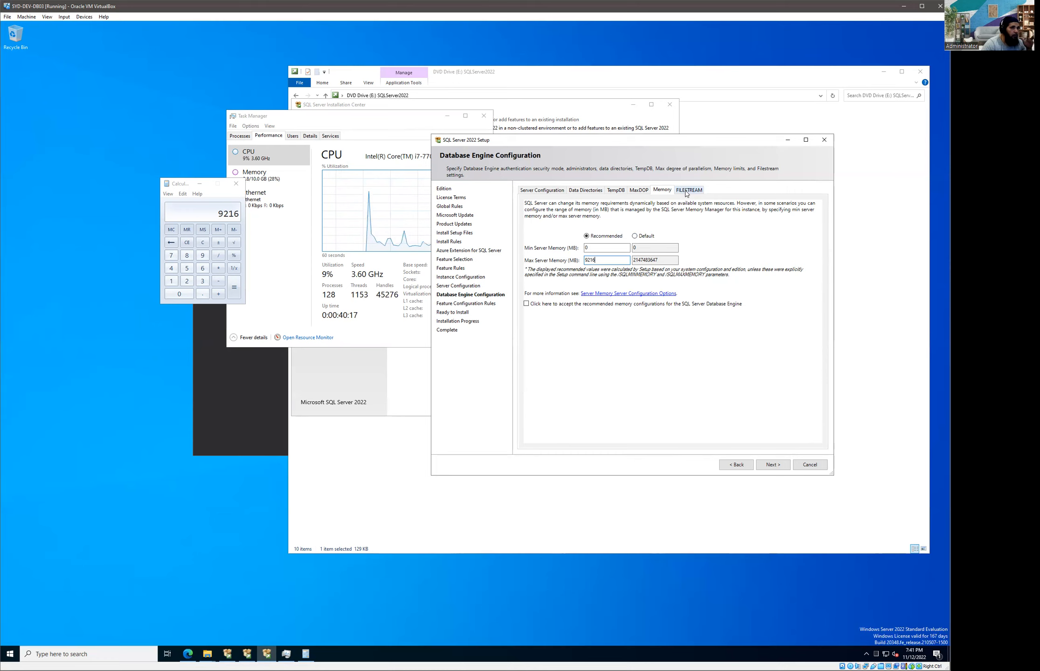
pyautogui.click(771, 466)
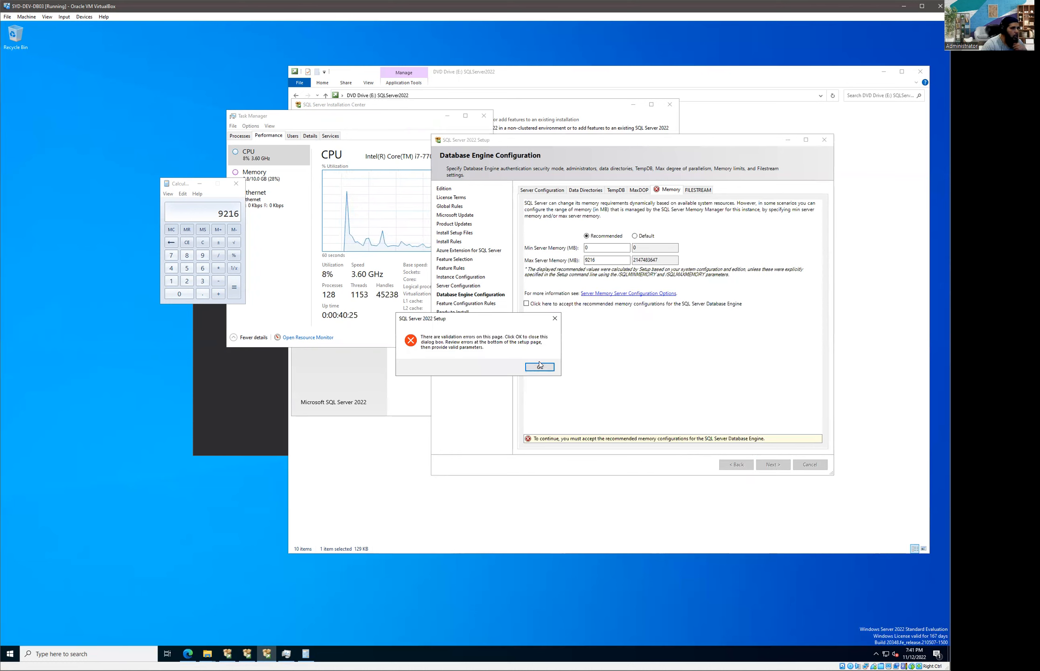
pyautogui.click(539, 366)
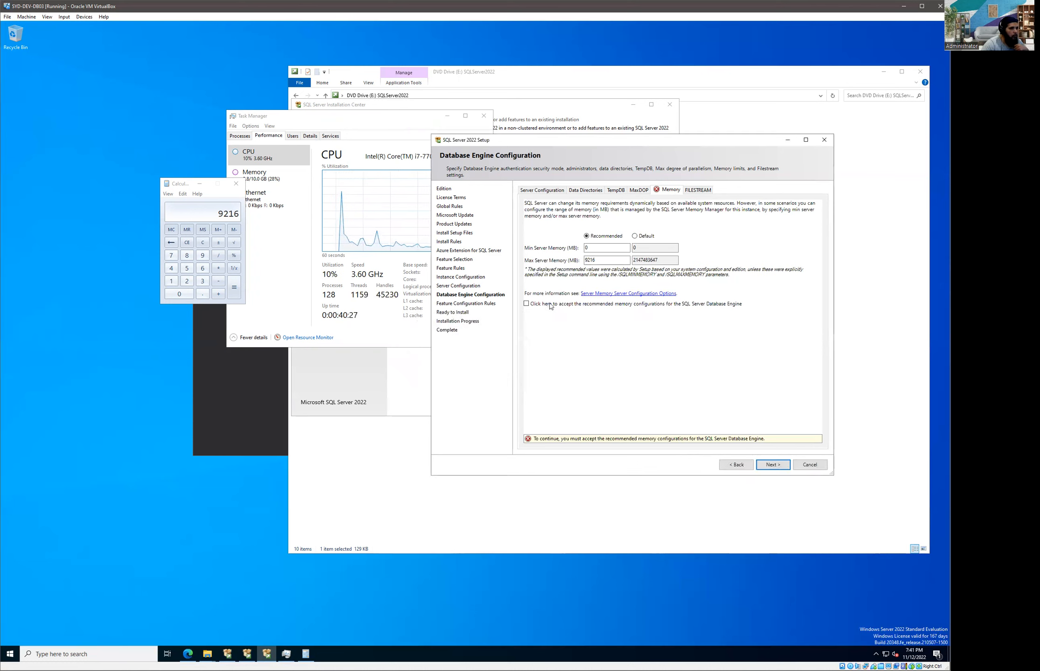
pyautogui.click(550, 306)
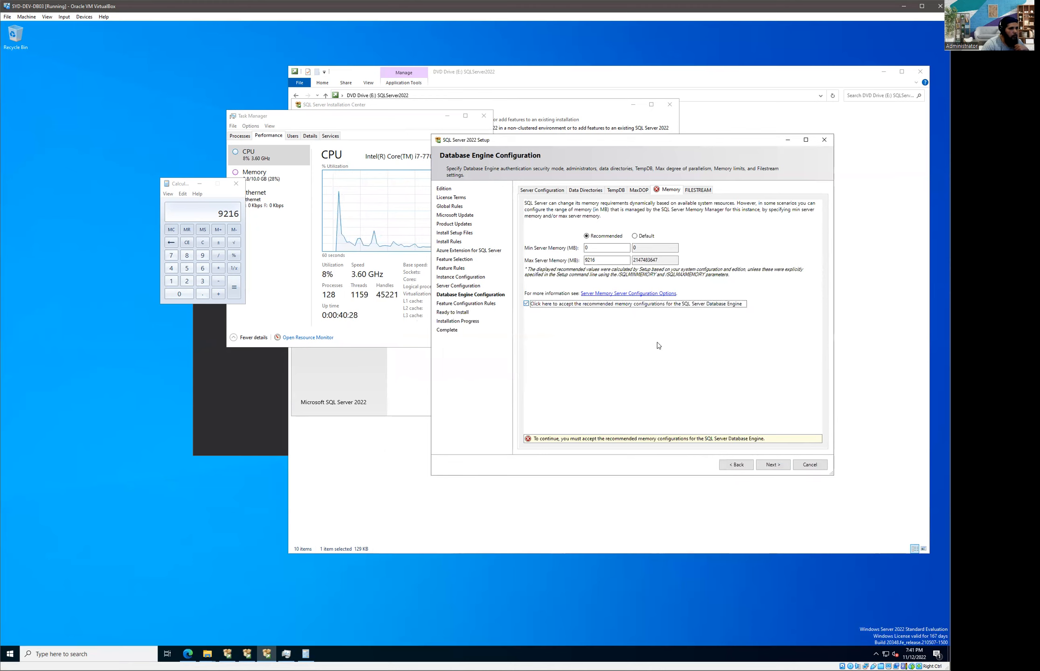
pyautogui.click(768, 466)
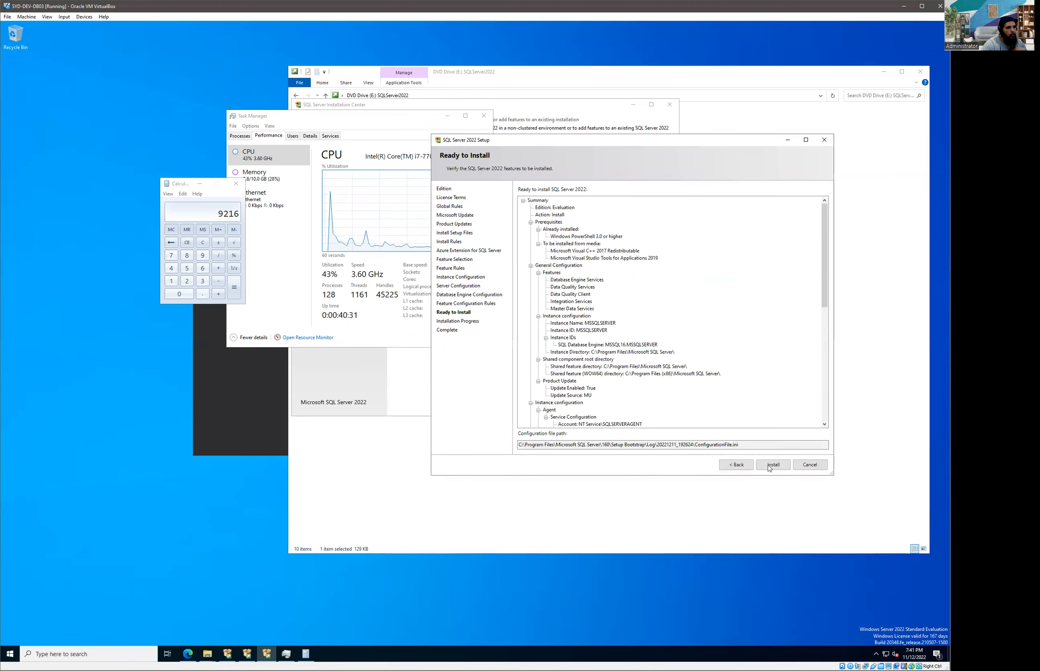
# Step: Copy the configuration file path from the installation summary, open ConfigurationFile.ini through Run, and examine its setup parameters
pyautogui.scroll(-6, 788, 404)
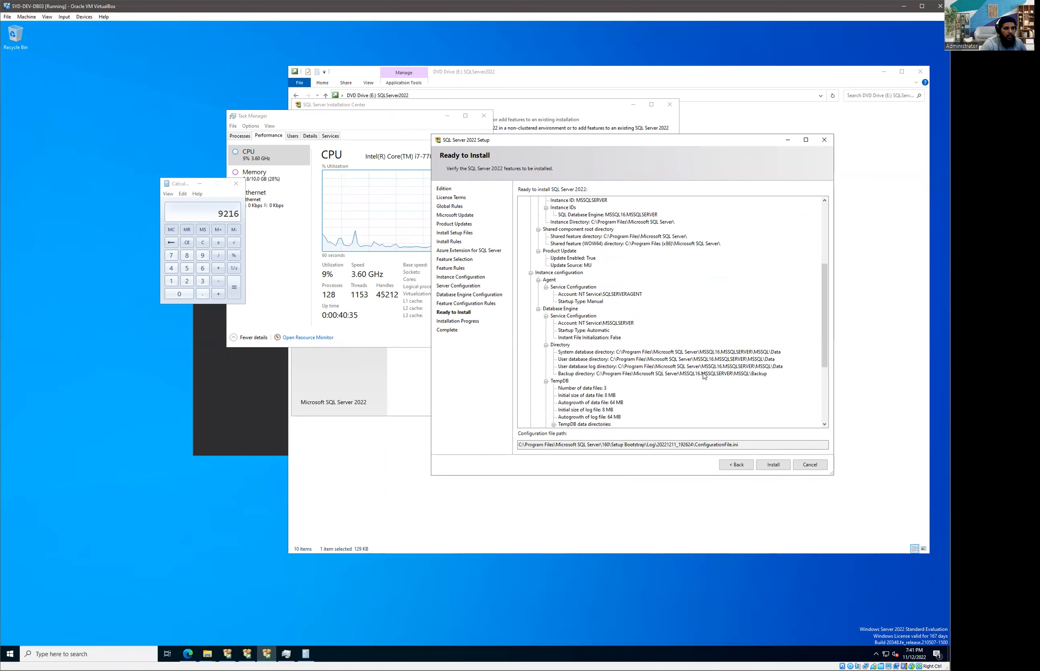
pyautogui.moveTo(744, 444); pyautogui.dragTo(513, 445)
pyautogui.hotkey('ctrl', 'c')
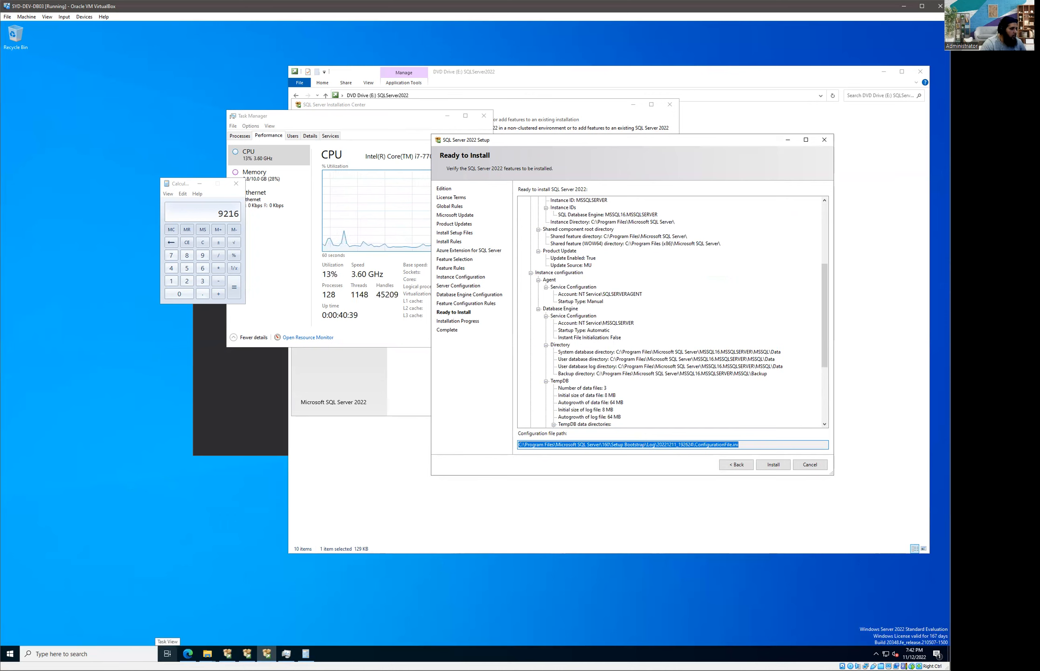
pyautogui.rightClick(13, 656)
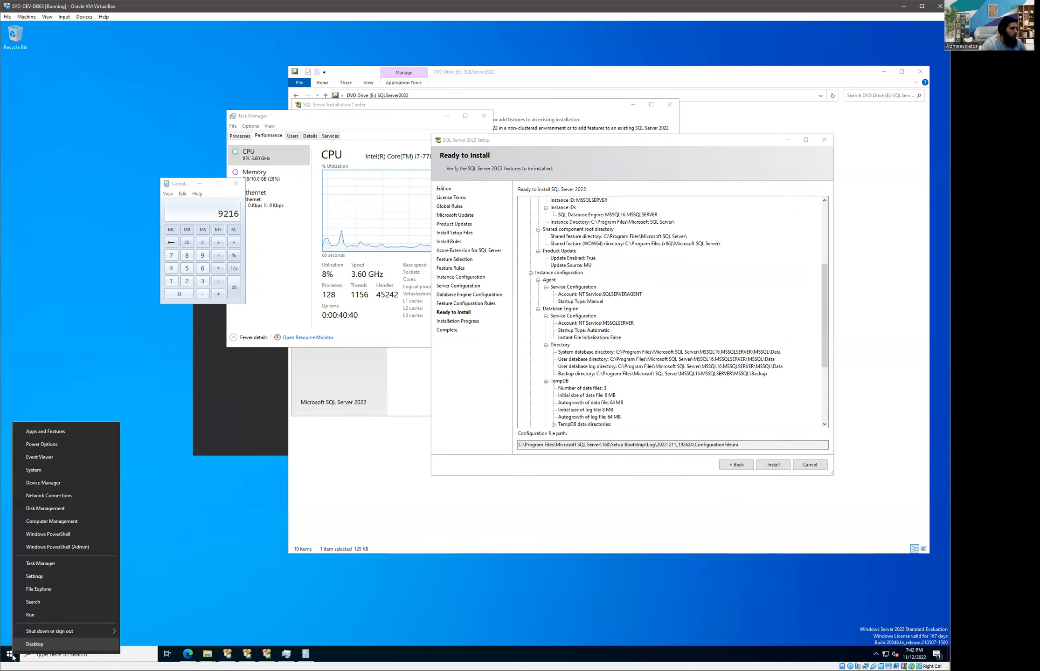
pyautogui.click(42, 618)
pyautogui.hotkey('ctrl', 'v')
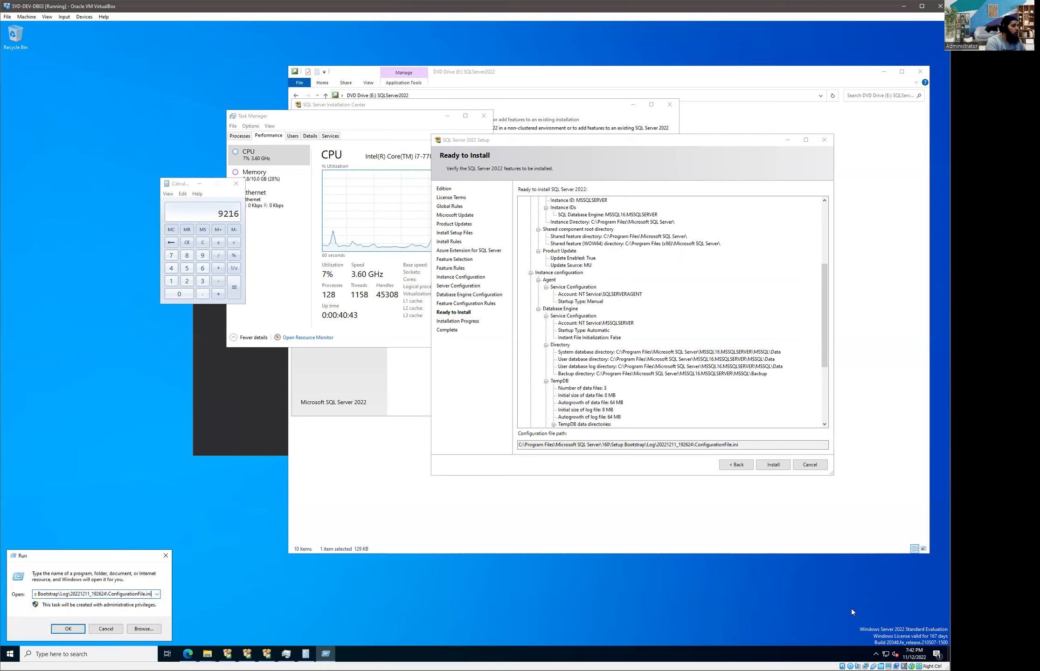
pyautogui.press('Return')
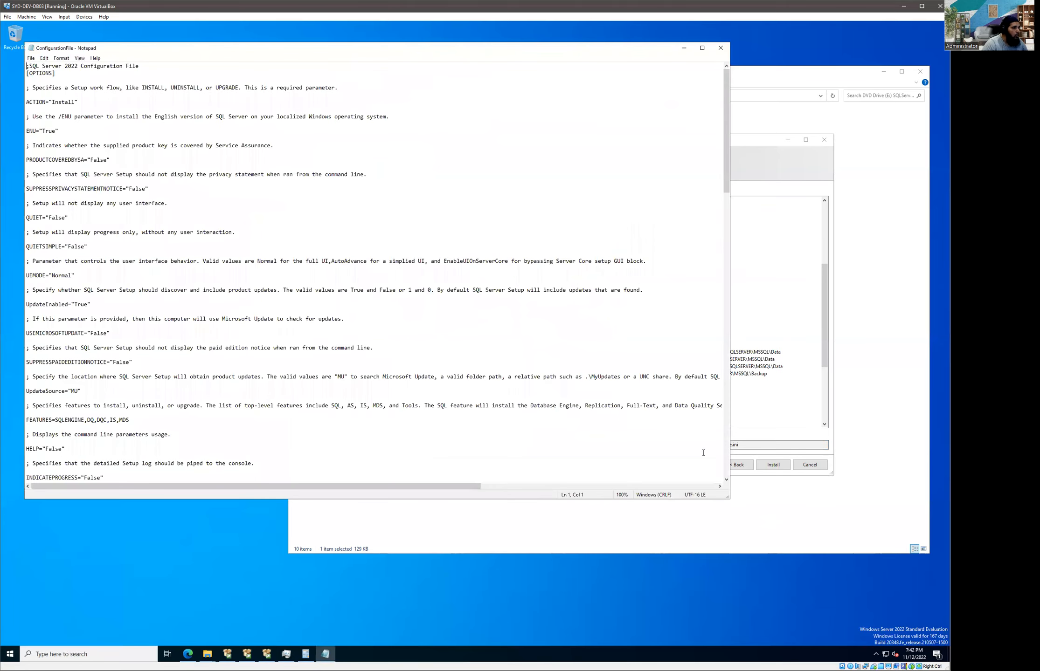
pyautogui.scroll(-1, 534, 371)
pyautogui.scroll(-20, 534, 370)
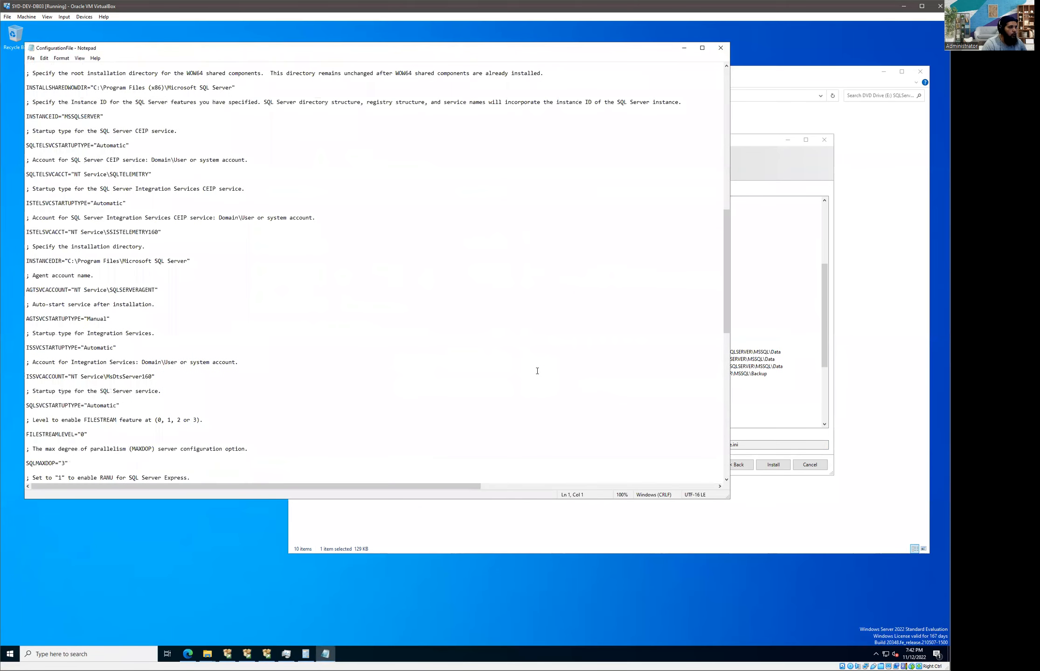
pyautogui.scroll(-3, 538, 371)
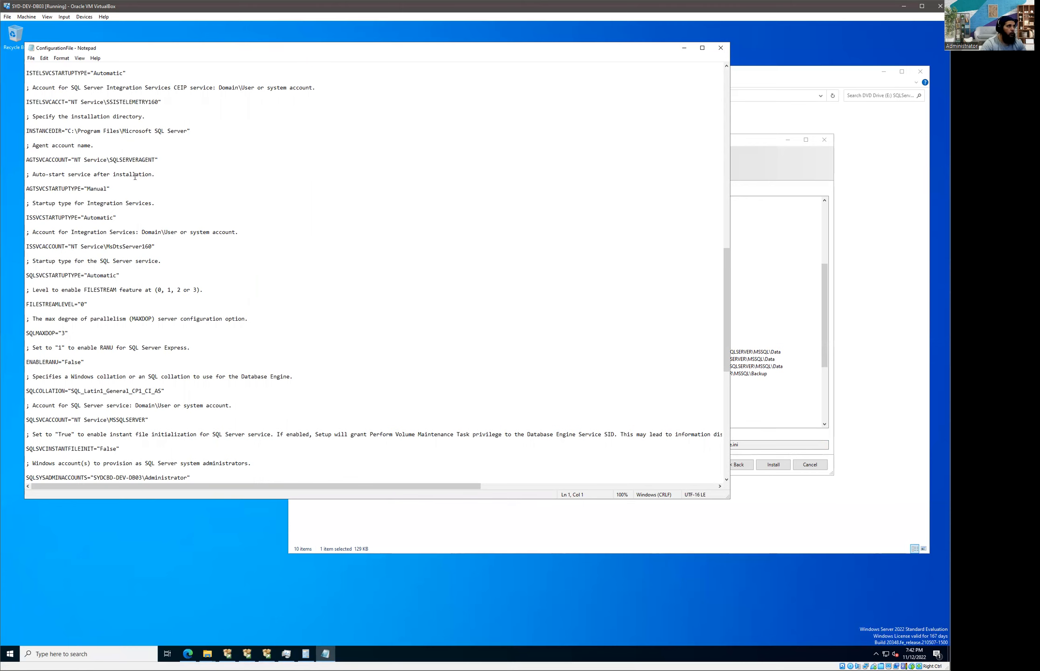
# Step: Minimize the configuration file window and start the SQL Server 2022 installation
pyautogui.click(684, 49)
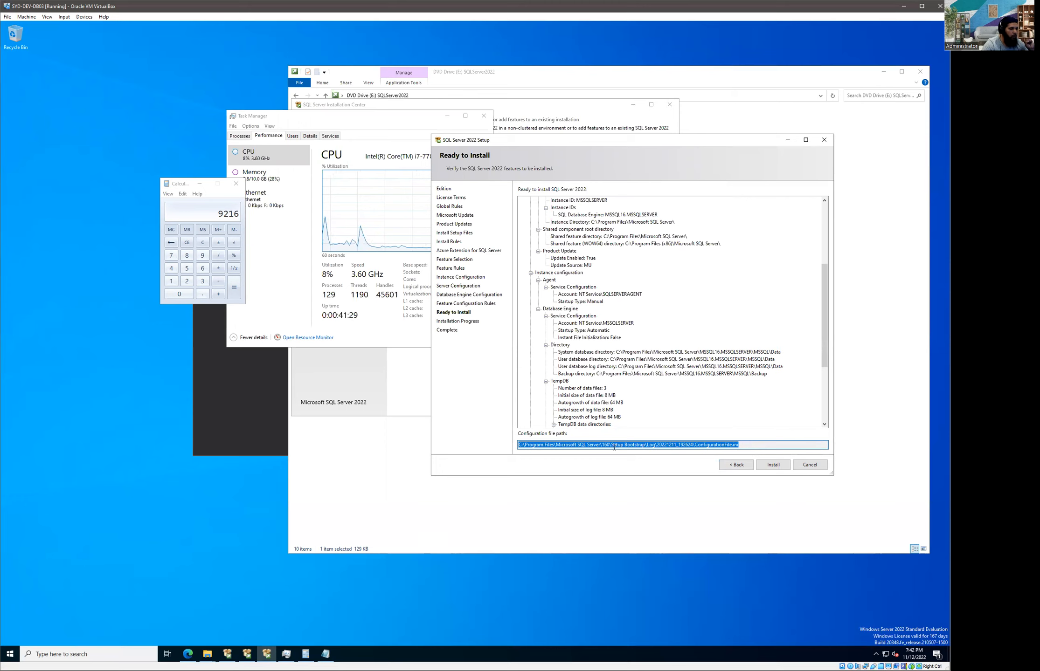
pyautogui.click(776, 466)
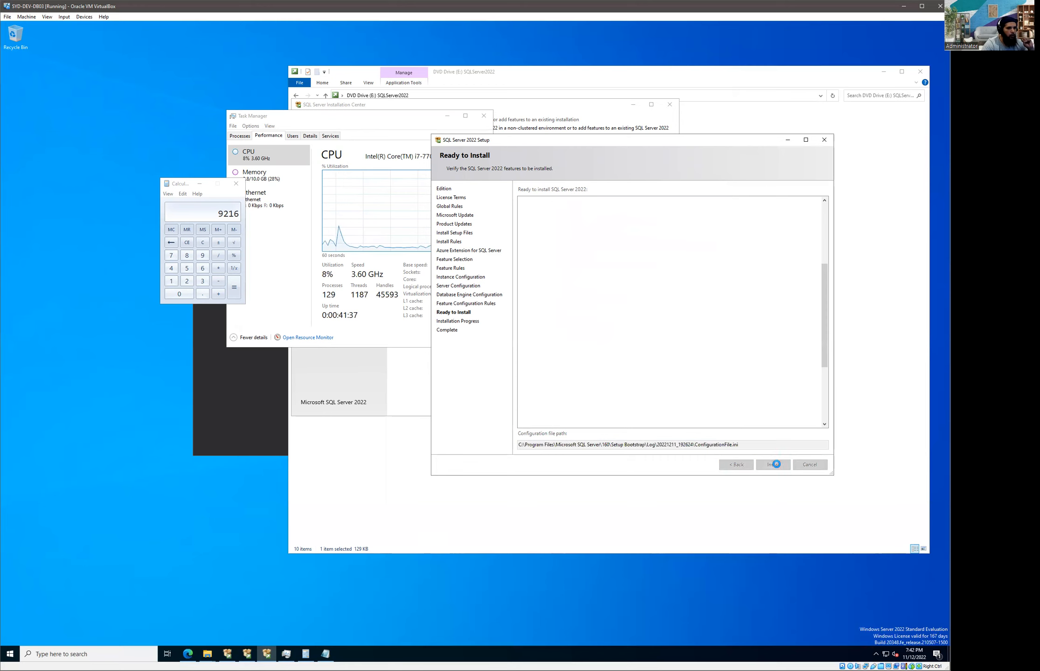